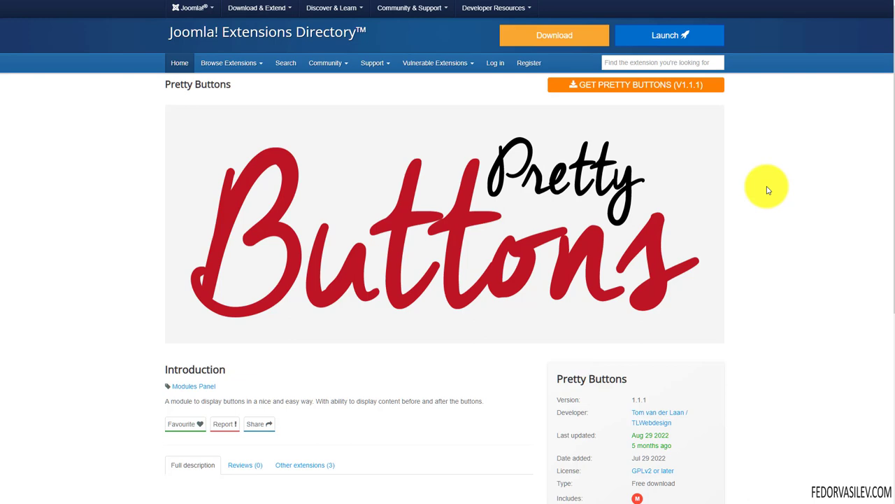
Step: Review the Pretty Buttons extension page, including its layout example image and full description
{"action": "scroll", "coordinate": [721, 236], "scroll_direction": "down", "scroll_amount": 3}
{"action": "scroll", "coordinate": [629, 225], "scroll_direction": "up", "scroll_amount": 3}
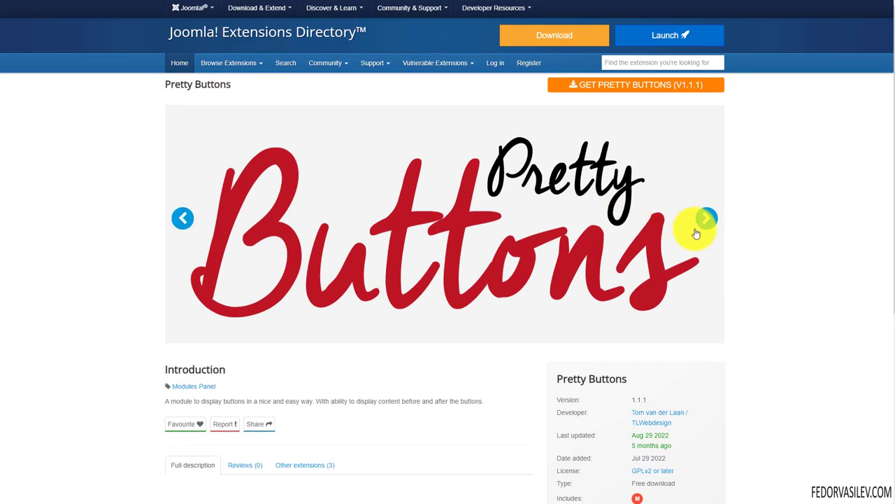
{"action": "left_click", "coordinate": [700, 219]}
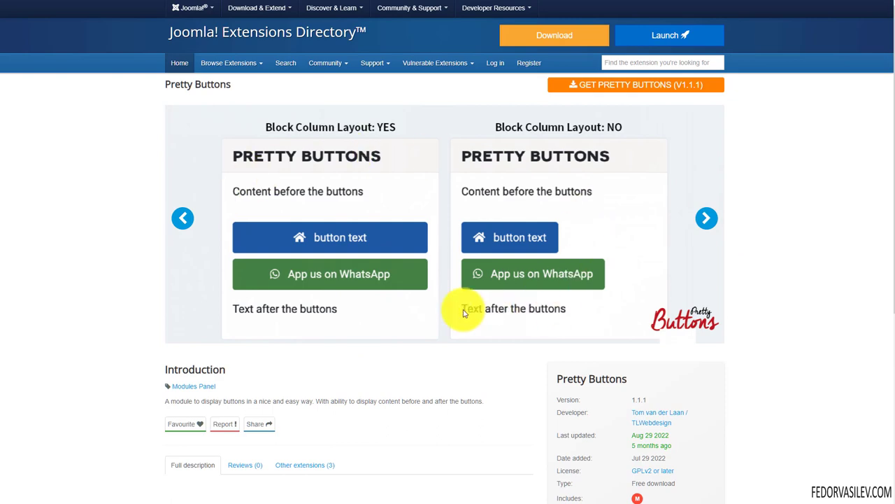
{"action": "scroll", "coordinate": [530, 176], "scroll_direction": "down", "scroll_amount": 3}
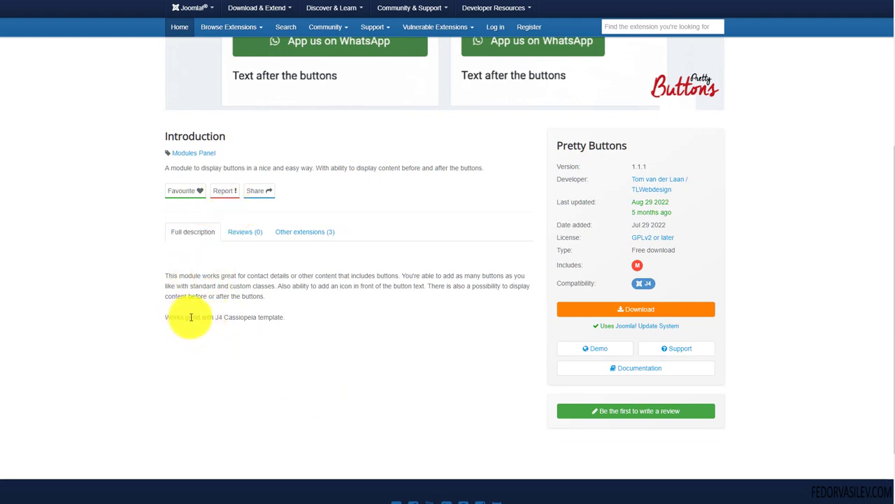
{"action": "left_click_drag", "start_coordinate": [222, 320], "coordinate": [254, 320]}
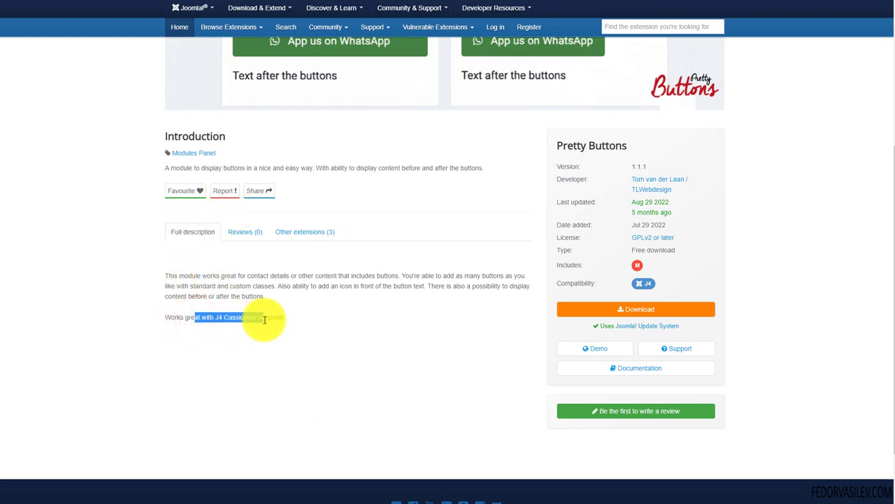
{"action": "left_click", "coordinate": [289, 316]}
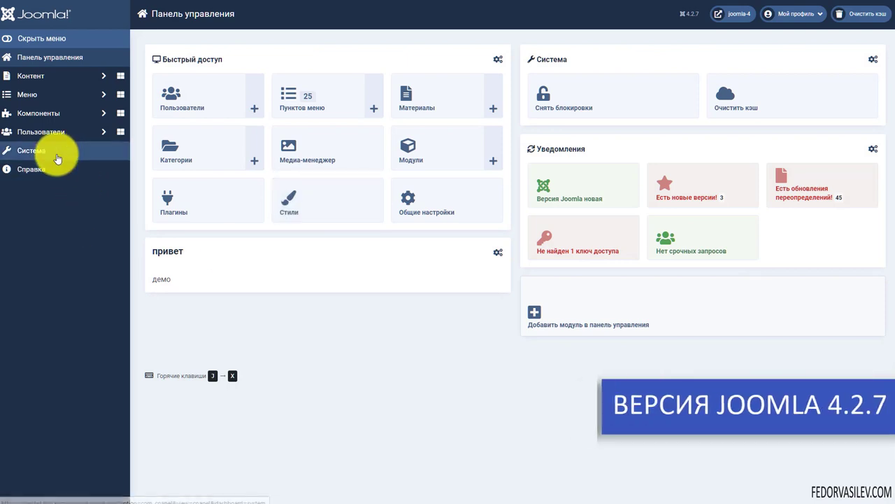
Step: Switch to the Joomla administrator and install the Pretty Buttons module by uploading its package file
{"action": "left_click", "coordinate": [56, 154]}
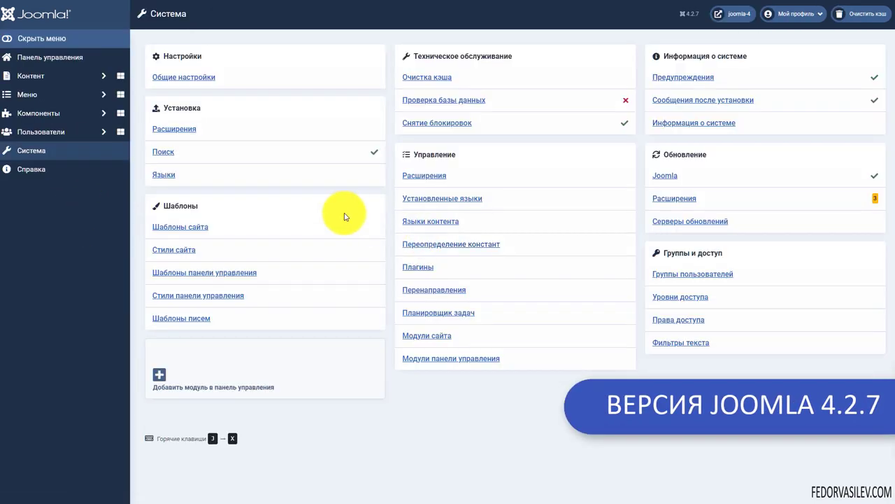
{"action": "left_click", "coordinate": [175, 133]}
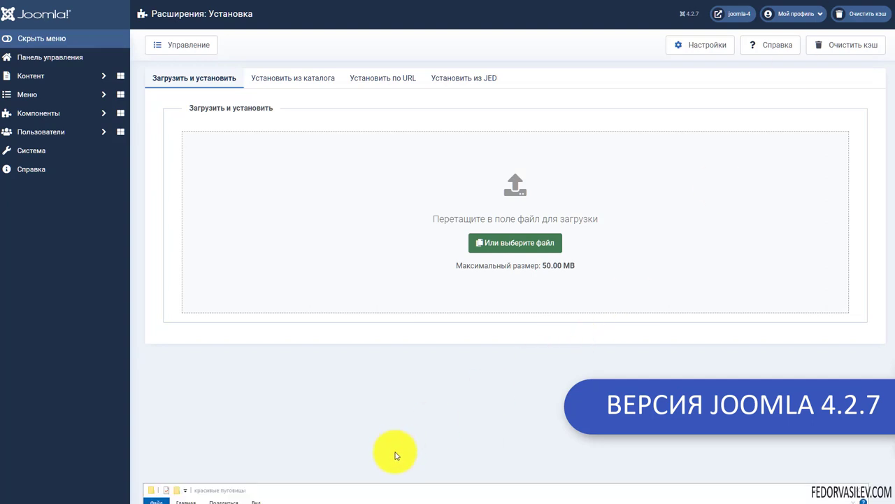
{"action": "left_click_drag", "start_coordinate": [315, 493], "coordinate": [340, 223]}
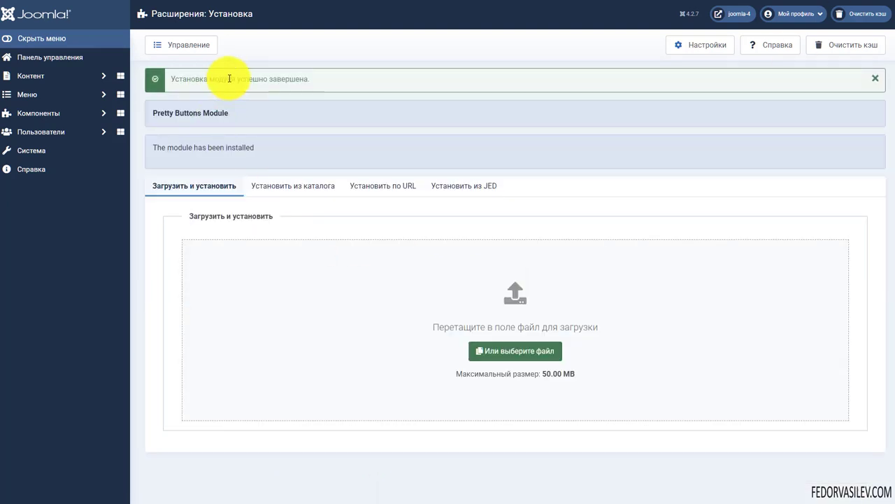
{"action": "left_click_drag", "start_coordinate": [227, 79], "coordinate": [277, 79]}
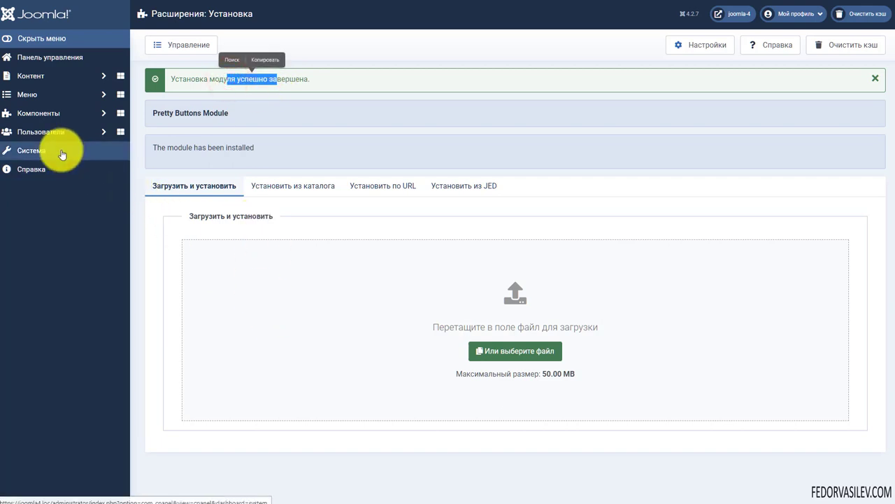
Step: Sort the site modules by ID in descending order and open the Pretty Buttons module for editing
{"action": "left_click", "coordinate": [49, 59]}
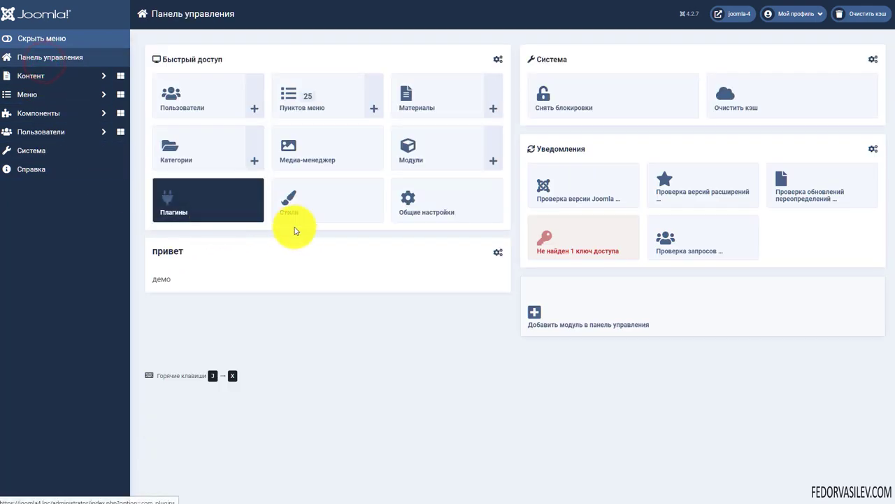
{"action": "left_click", "coordinate": [426, 150]}
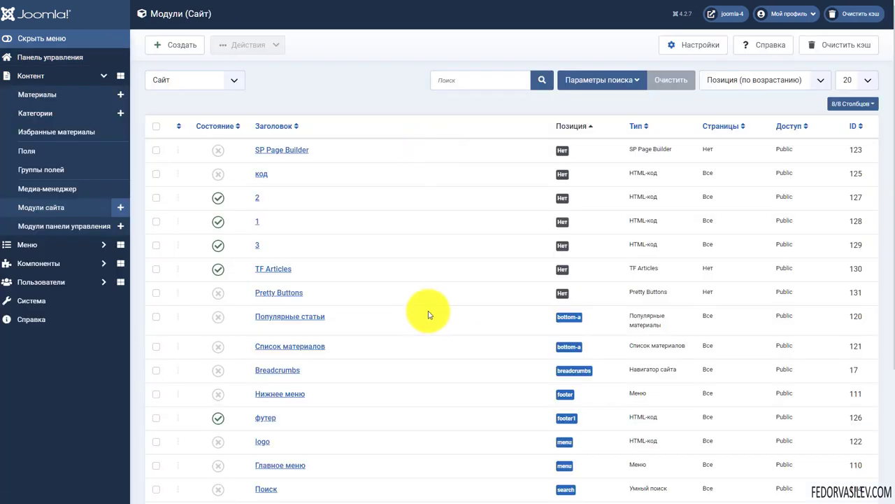
{"action": "left_click", "coordinate": [853, 126]}
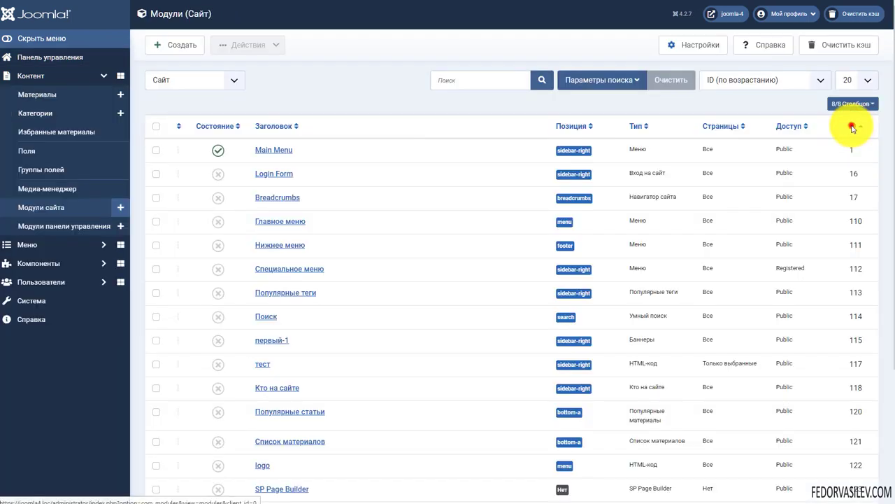
{"action": "left_click", "coordinate": [852, 126]}
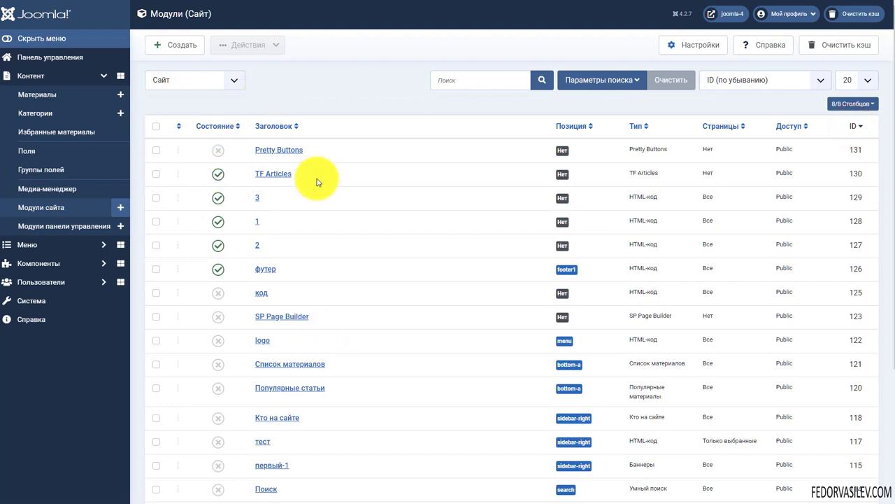
{"action": "left_click", "coordinate": [275, 150]}
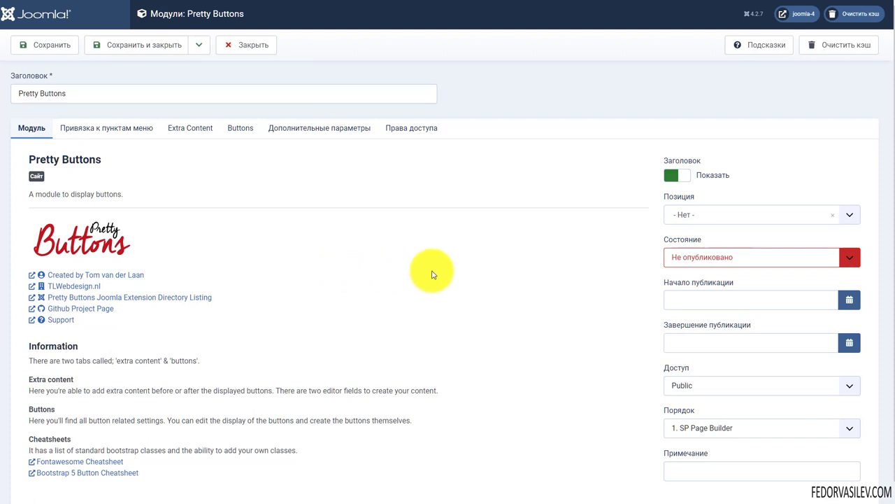
Step: Set the Pretty Buttons module's status to Опубликовано and its title display to Скрыть
{"action": "left_click", "coordinate": [686, 257]}
{"action": "left_click", "coordinate": [682, 273]}
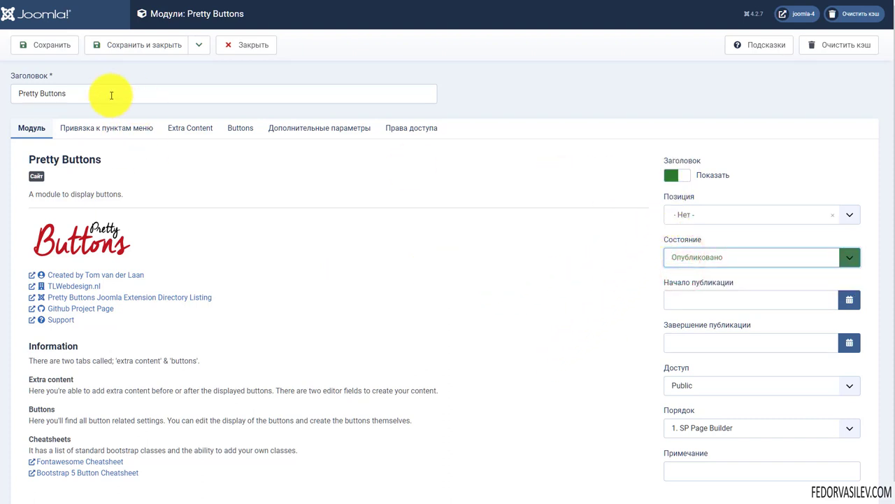
{"action": "left_click_drag", "start_coordinate": [110, 94], "coordinate": [20, 94]}
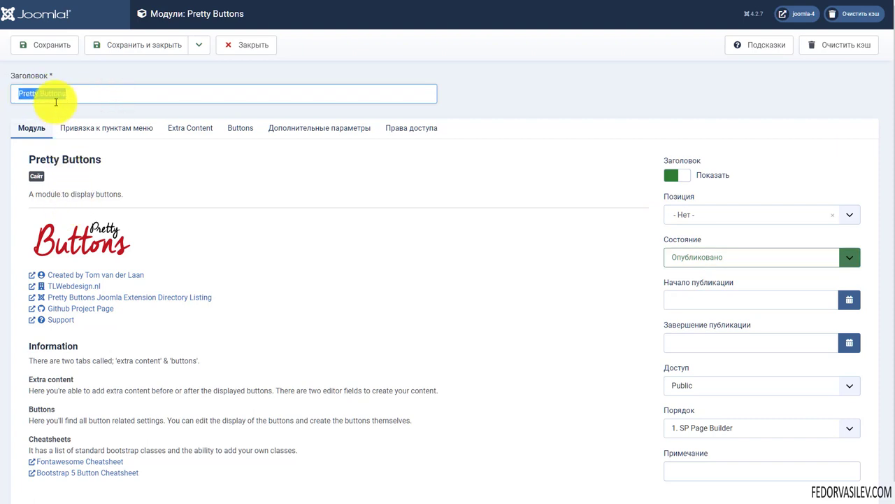
{"action": "double_click", "coordinate": [55, 95]}
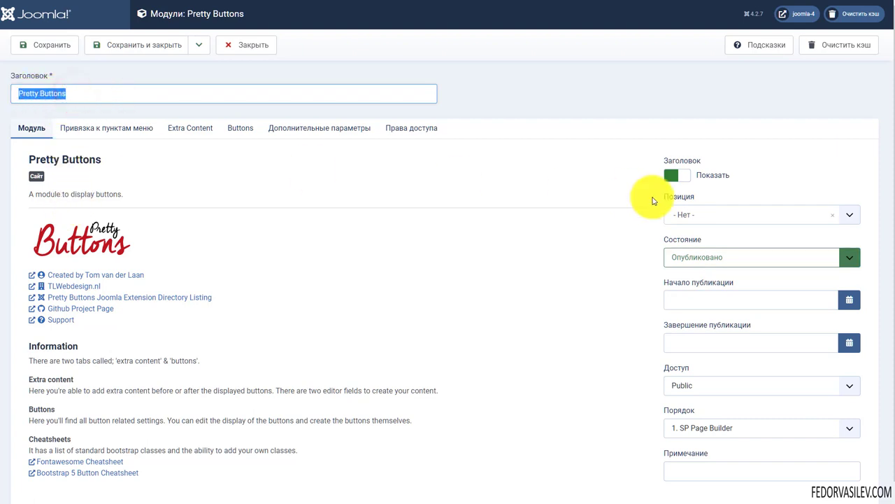
{"action": "left_click", "coordinate": [670, 175]}
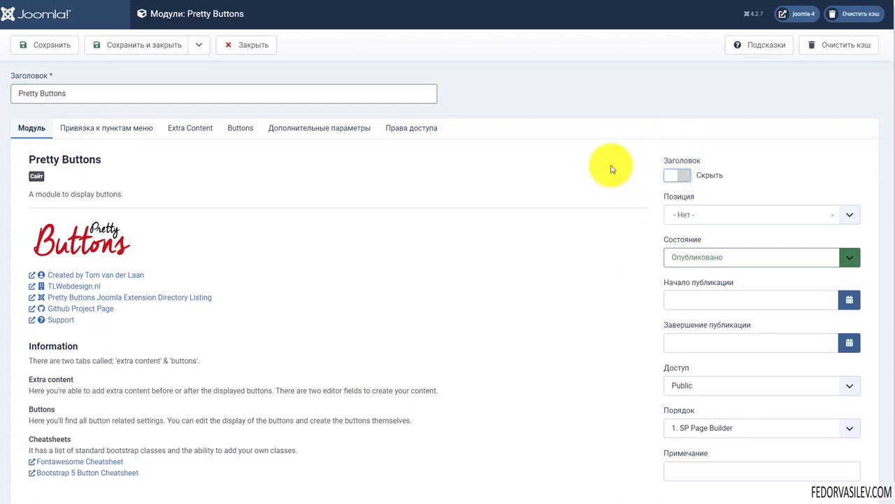
Step: Assign the module to the Cassiopeia template position Sidebar-right [sidebar-right]
{"action": "left_click", "coordinate": [715, 217]}
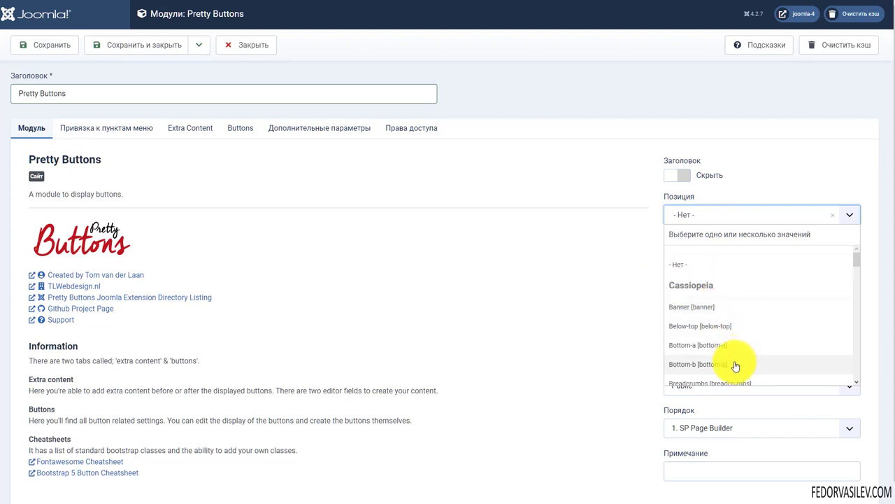
{"action": "scroll", "coordinate": [749, 281], "scroll_direction": "down", "scroll_amount": 1}
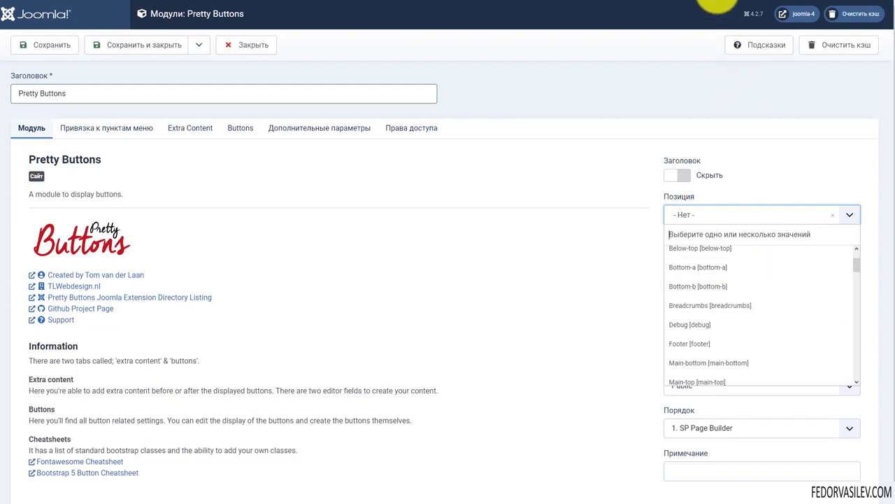
{"action": "left_click", "coordinate": [770, 3]}
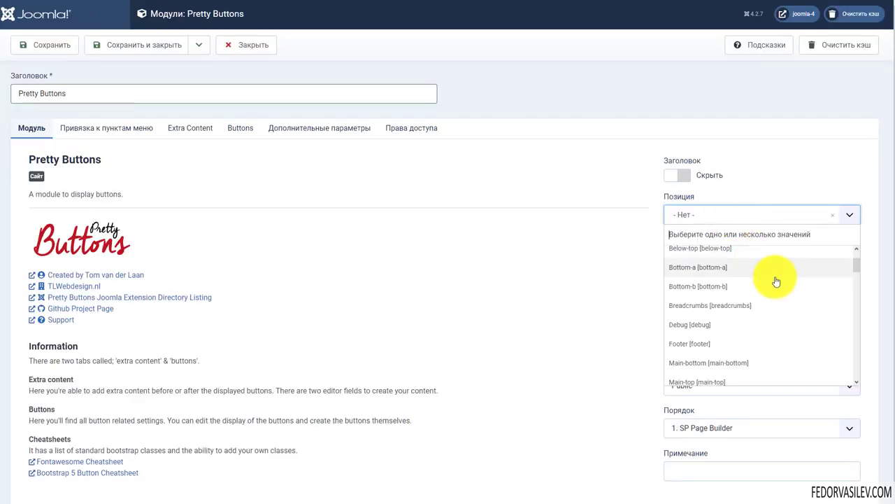
{"action": "scroll", "coordinate": [776, 281], "scroll_direction": "down", "scroll_amount": 1}
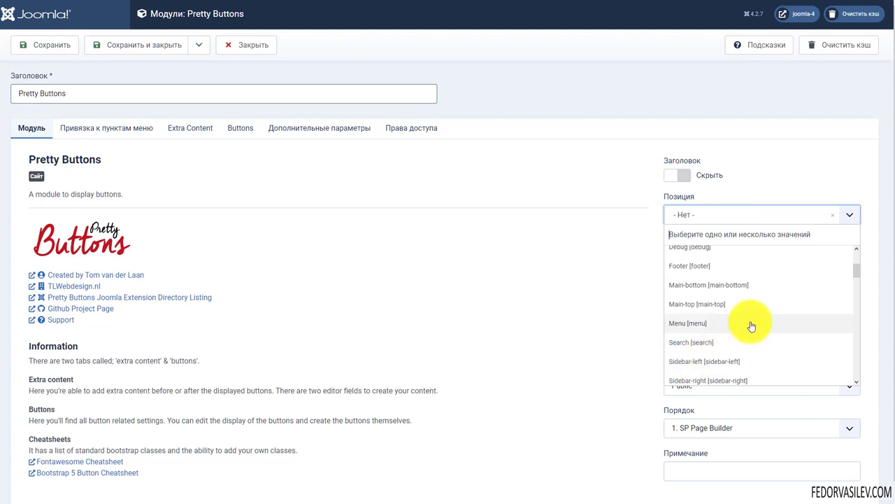
{"action": "scroll", "coordinate": [751, 326], "scroll_direction": "down", "scroll_amount": 2}
{"action": "left_click", "coordinate": [693, 308]}
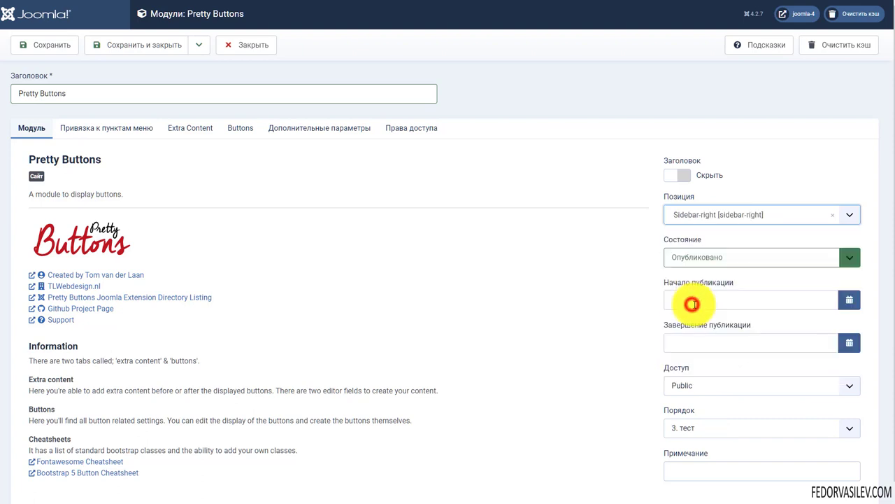
Step: Set the module's menu assignment to На всех страницах
{"action": "scroll", "coordinate": [130, 203], "scroll_direction": "down", "scroll_amount": 1}
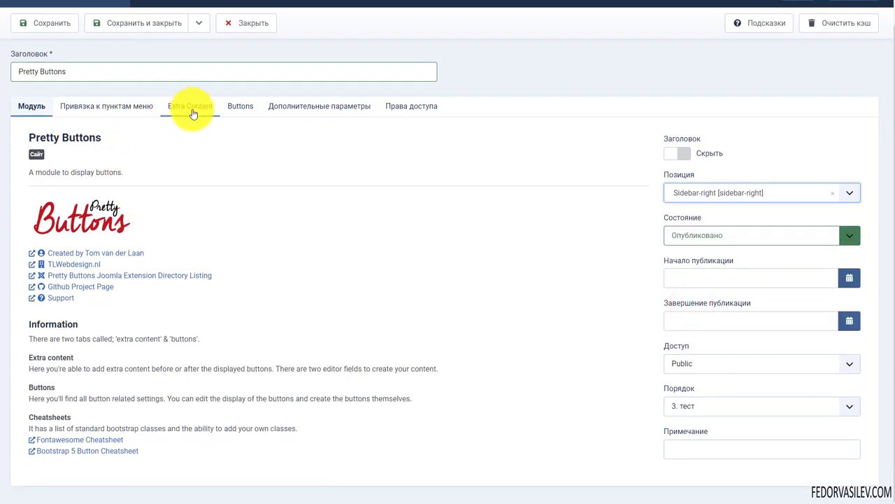
{"action": "left_click", "coordinate": [284, 109]}
{"action": "left_click", "coordinate": [238, 127]}
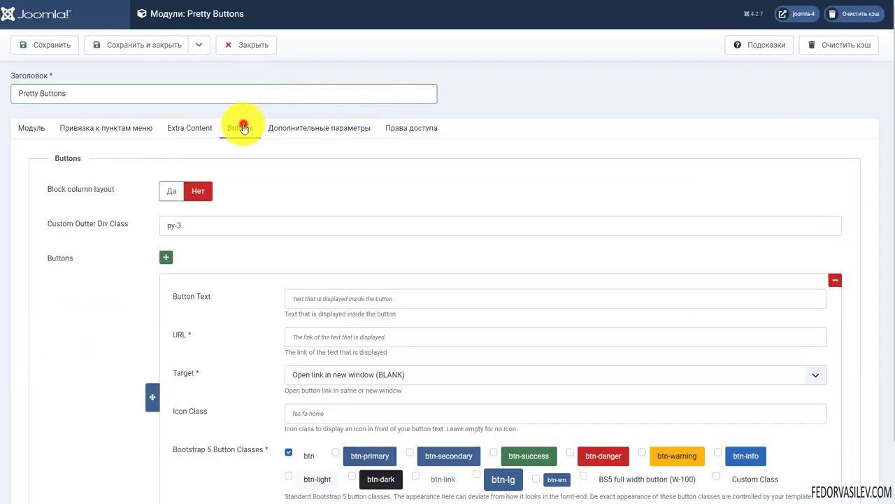
{"action": "left_click", "coordinate": [184, 127]}
{"action": "left_click", "coordinate": [123, 135]}
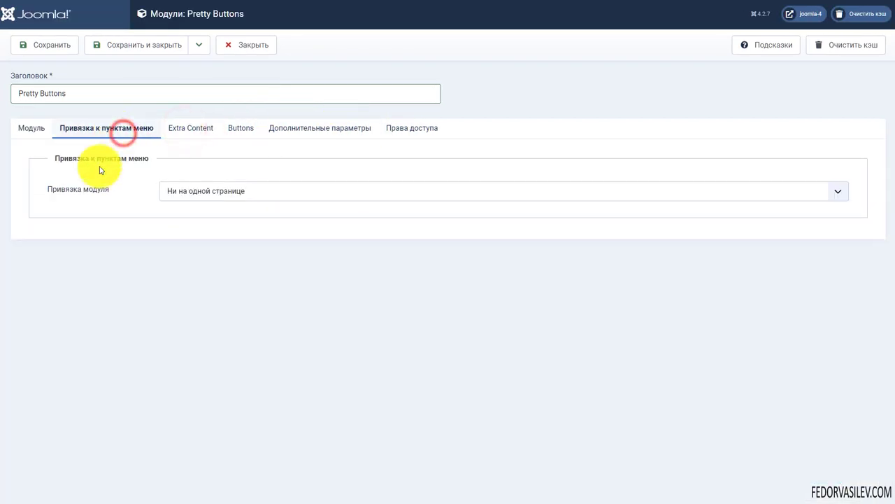
{"action": "left_click", "coordinate": [201, 197]}
{"action": "left_click", "coordinate": [195, 205]}
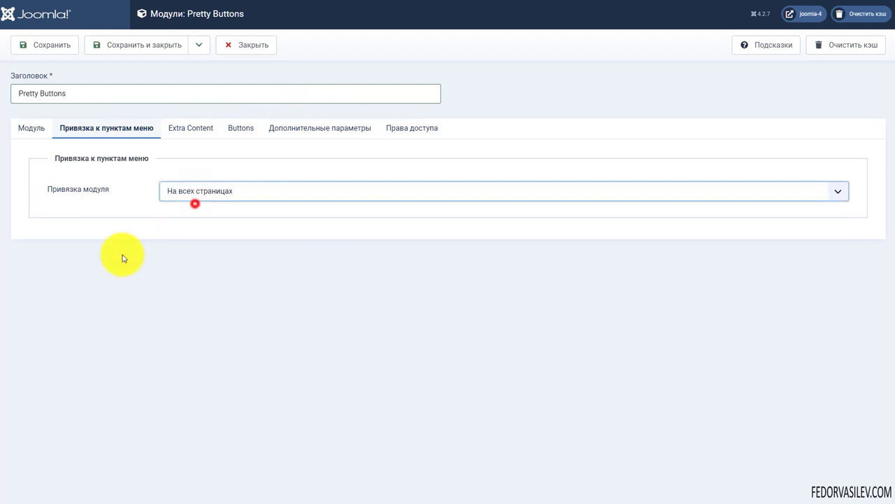
Step: Examine the Content Before and Content After editor fields in the module's Extra Content settings
{"action": "left_click", "coordinate": [190, 128]}
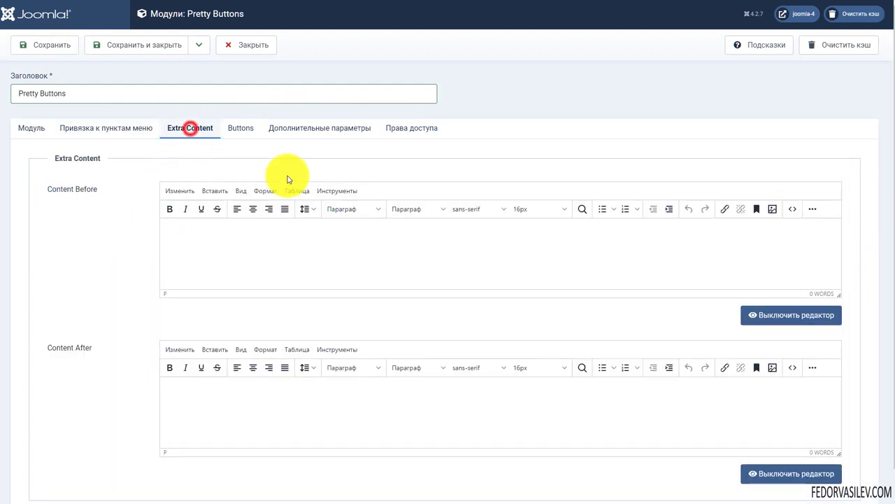
{"action": "left_click", "coordinate": [214, 244]}
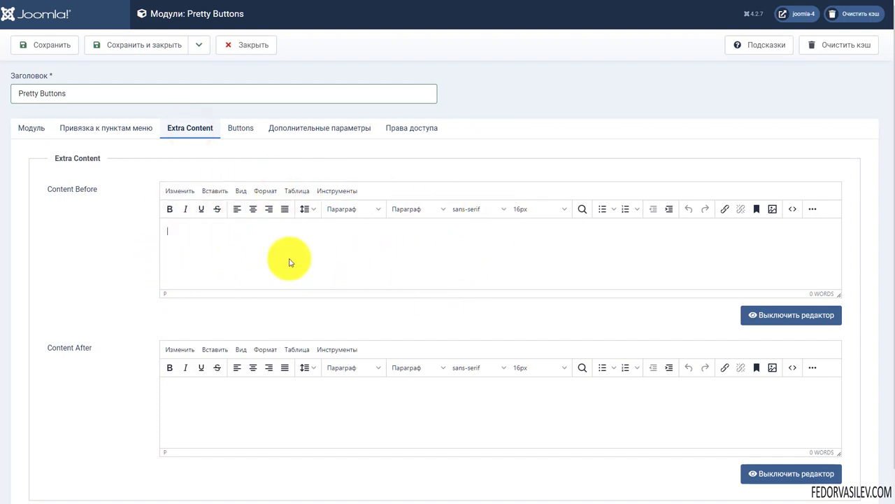
{"action": "double_click", "coordinate": [87, 189]}
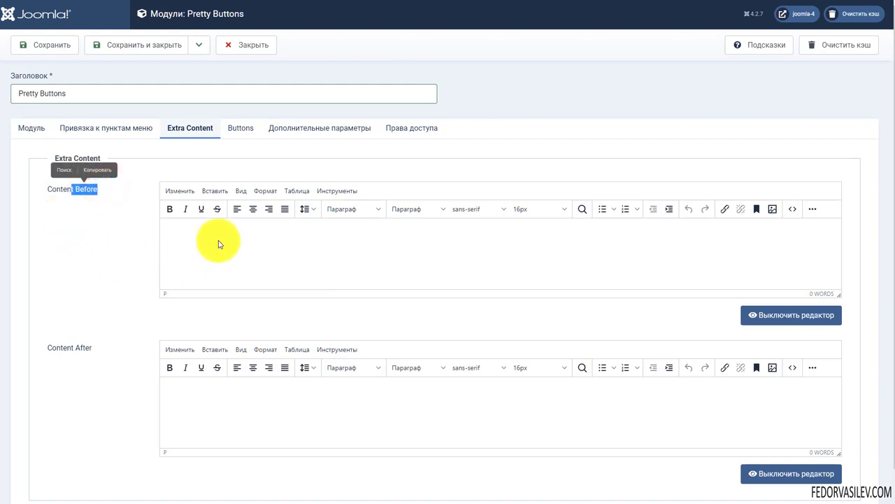
{"action": "scroll", "coordinate": [160, 252], "scroll_direction": "down", "scroll_amount": 1}
{"action": "left_click", "coordinate": [230, 375]}
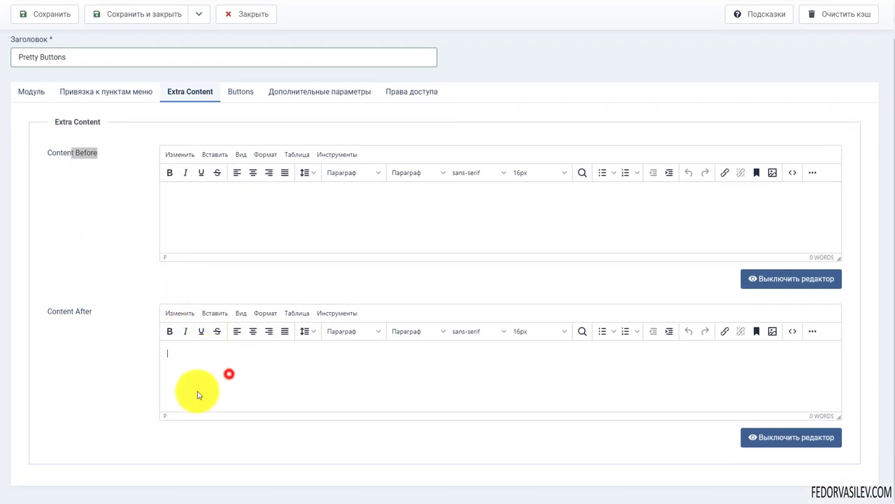
{"action": "left_click", "coordinate": [215, 354]}
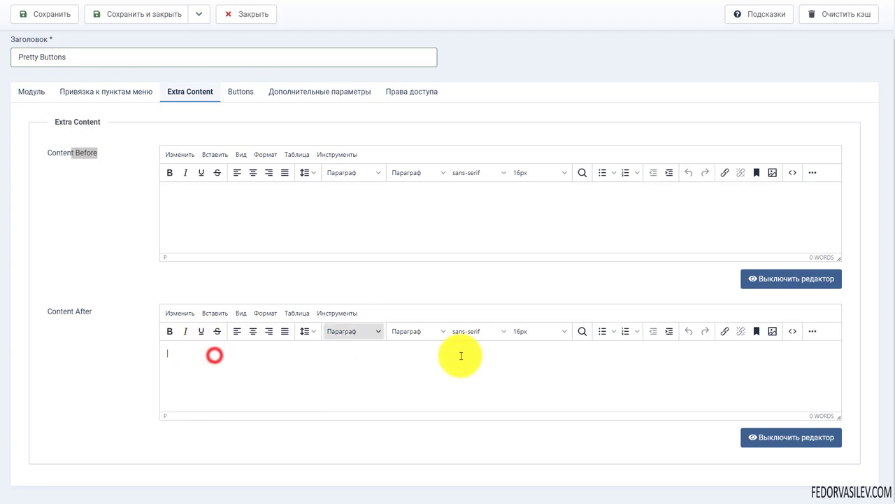
{"action": "scroll", "coordinate": [269, 210], "scroll_direction": "up", "scroll_amount": 1}
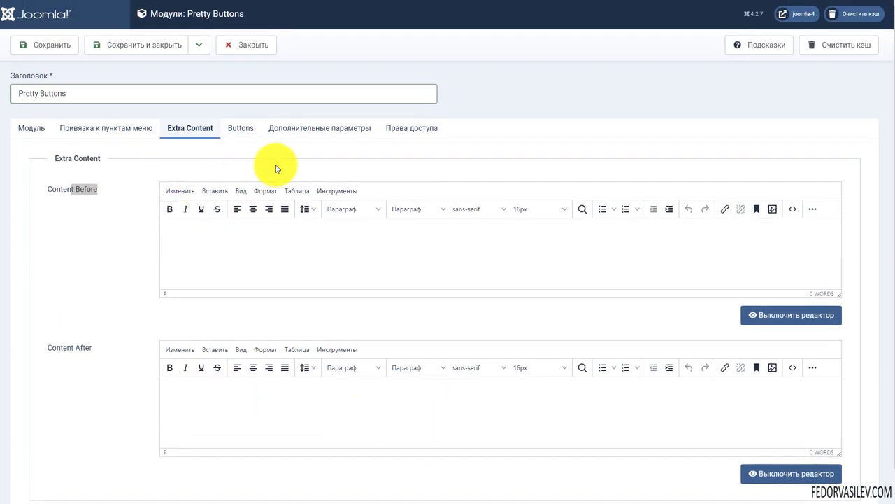
Step: Examine the Block column layout, Custom Outter Div Class and button list options in the module's Buttons settings
{"action": "left_click", "coordinate": [240, 131]}
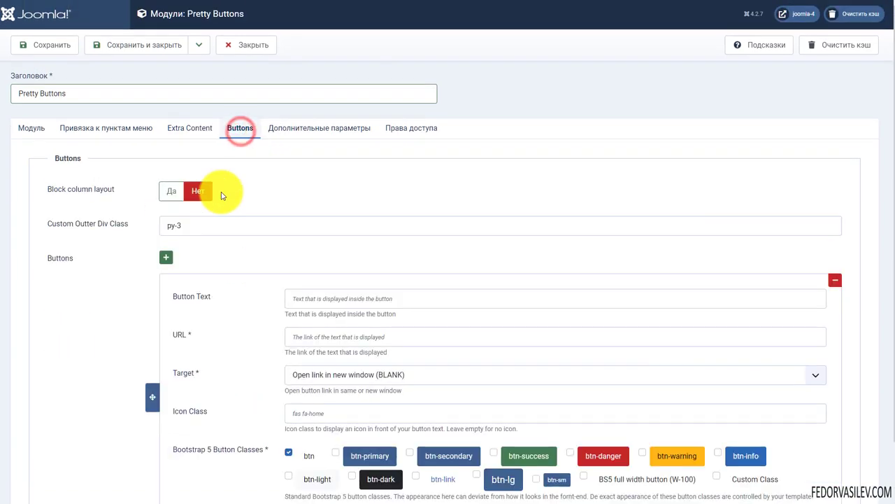
{"action": "left_click", "coordinate": [75, 185]}
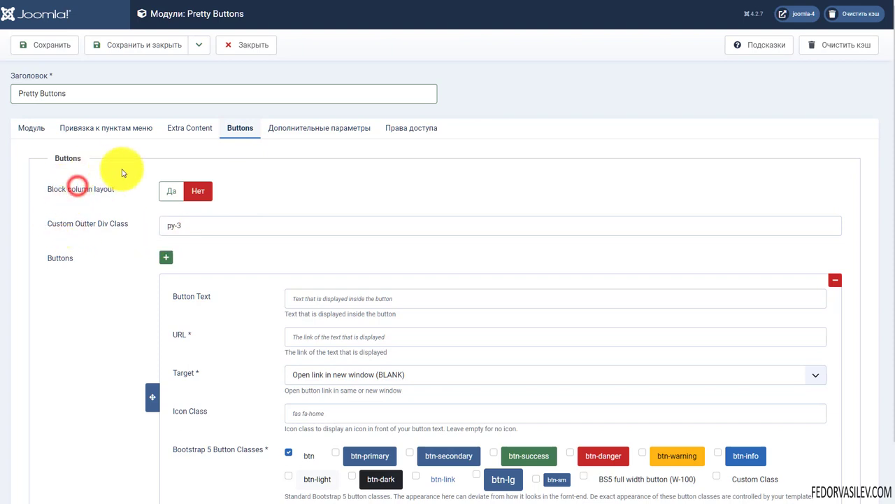
{"action": "left_click", "coordinate": [181, 195]}
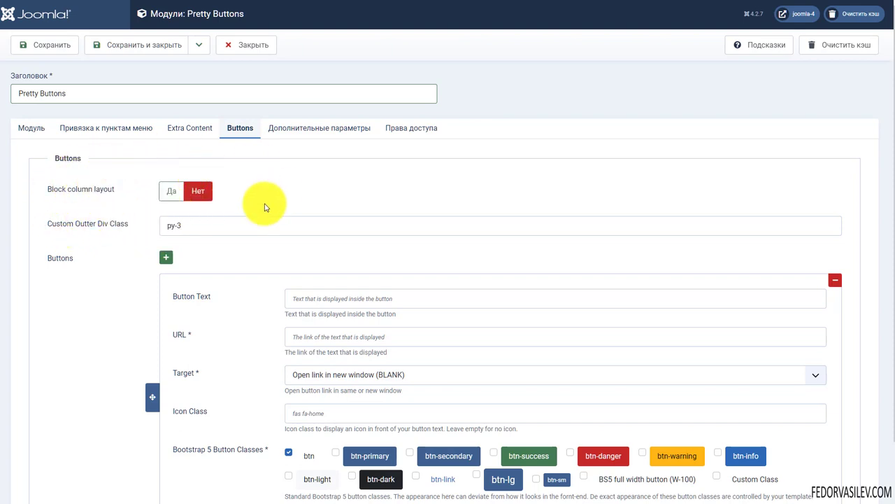
{"action": "scroll", "coordinate": [238, 250], "scroll_direction": "down", "scroll_amount": 1}
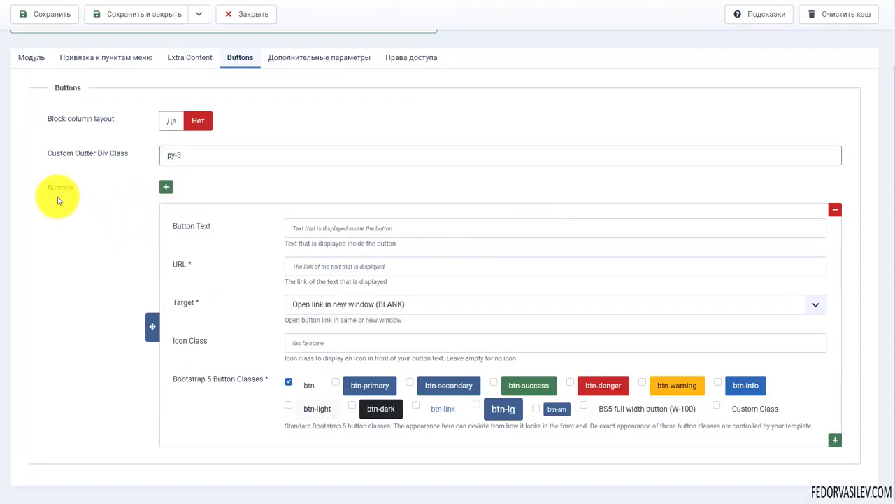
{"action": "left_click", "coordinate": [79, 190]}
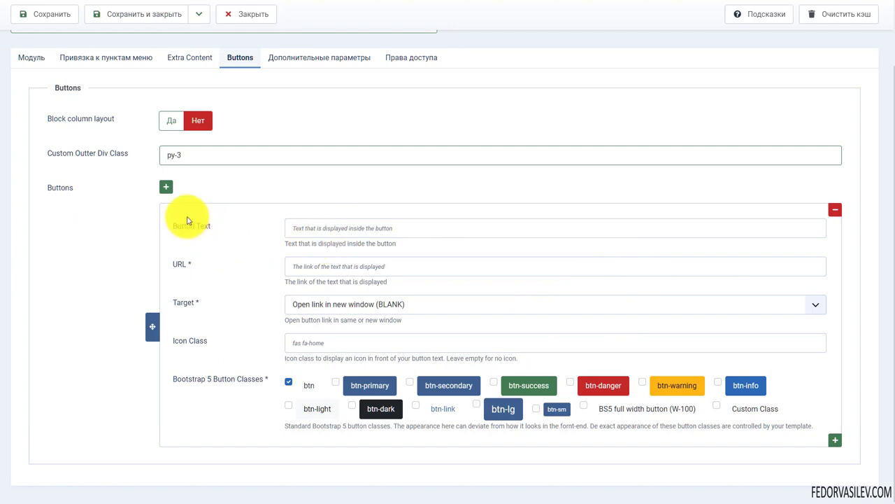
Step: Try adding extra blank button entries and reordering them, and remove the extras to leave a single entry
{"action": "left_click", "coordinate": [167, 190]}
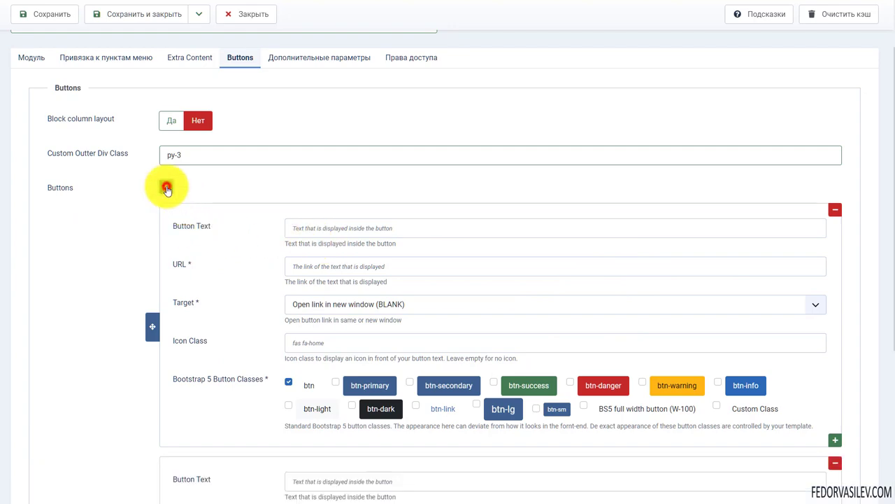
{"action": "scroll", "coordinate": [136, 239], "scroll_direction": "down", "scroll_amount": 3}
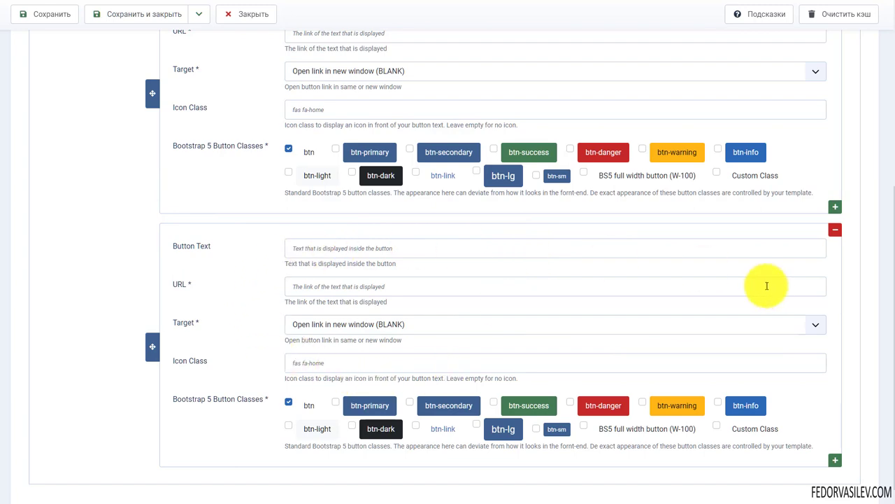
{"action": "scroll", "coordinate": [766, 286], "scroll_direction": "down", "scroll_amount": 1}
{"action": "left_click", "coordinate": [835, 439]}
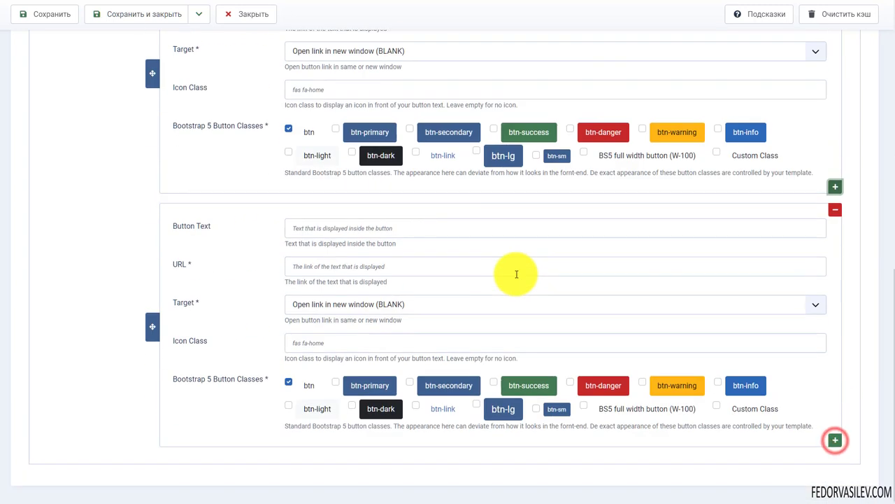
{"action": "left_click_drag", "start_coordinate": [156, 328], "coordinate": [142, 94]}
{"action": "scroll", "coordinate": [142, 218], "scroll_direction": "up", "scroll_amount": 1}
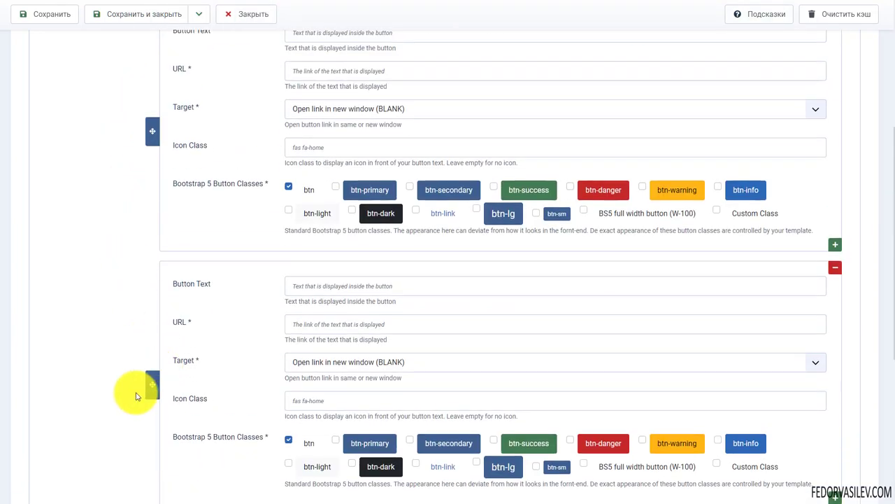
{"action": "scroll", "coordinate": [493, 315], "scroll_direction": "down", "scroll_amount": 1}
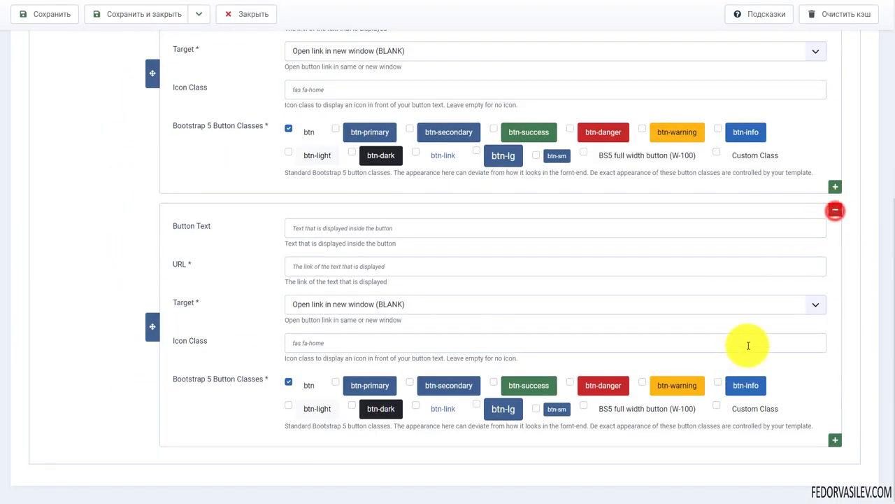
{"action": "left_click", "coordinate": [835, 211]}
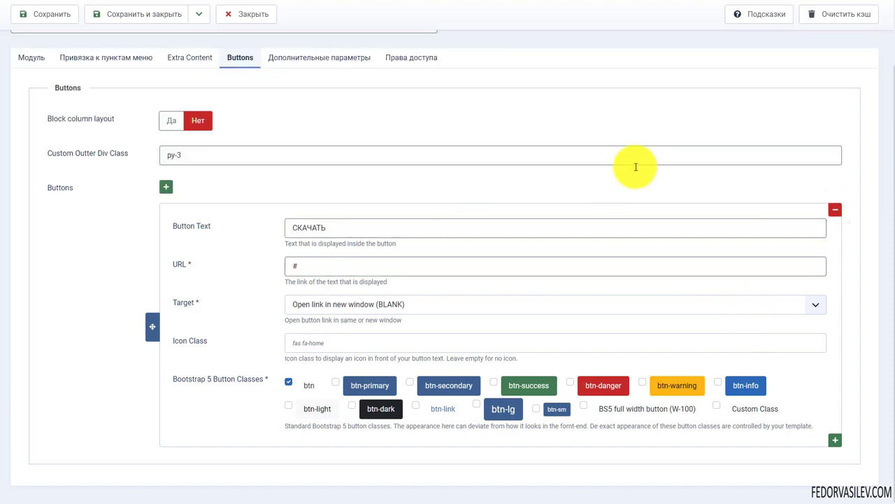
Step: Give the button the text СКАЧАТЬ, the URL # and the target Open link in new window (BLANK)
{"action": "left_click", "coordinate": [326, 228]}
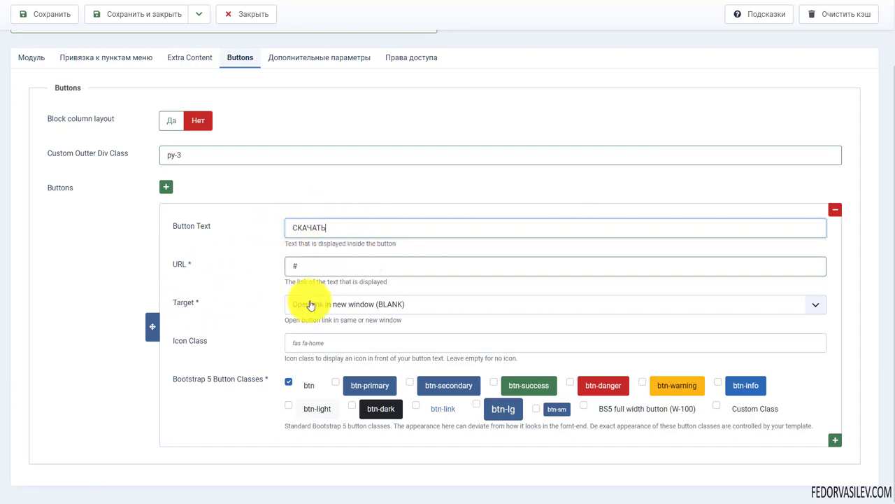
{"action": "left_click", "coordinate": [378, 304]}
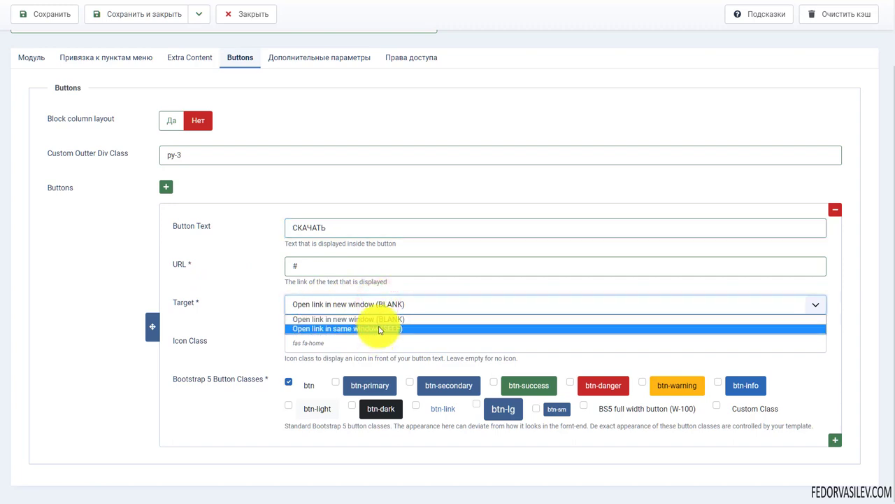
{"action": "left_click", "coordinate": [385, 326]}
{"action": "left_click", "coordinate": [388, 306]}
{"action": "left_click", "coordinate": [386, 317]}
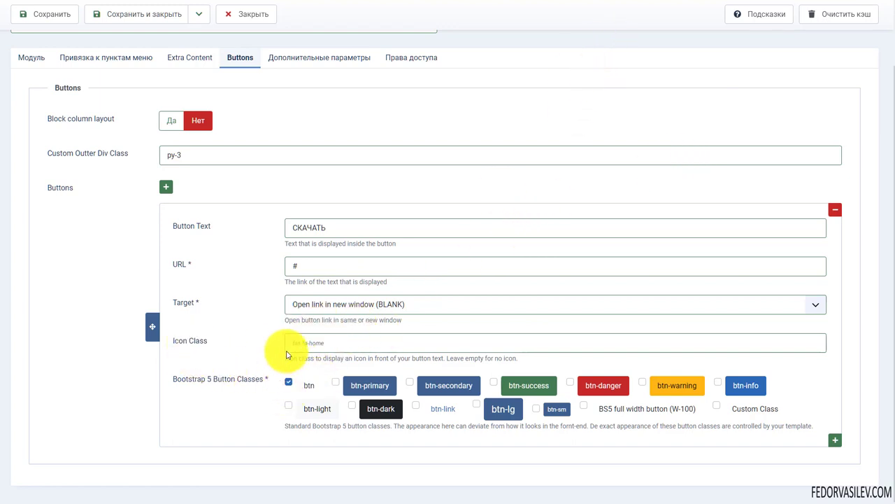
Step: Switch to the Font Awesome website and browse its icon categories and styles
{"action": "left_click", "coordinate": [621, 2]}
{"action": "scroll", "coordinate": [356, 214], "scroll_direction": "down", "scroll_amount": 10}
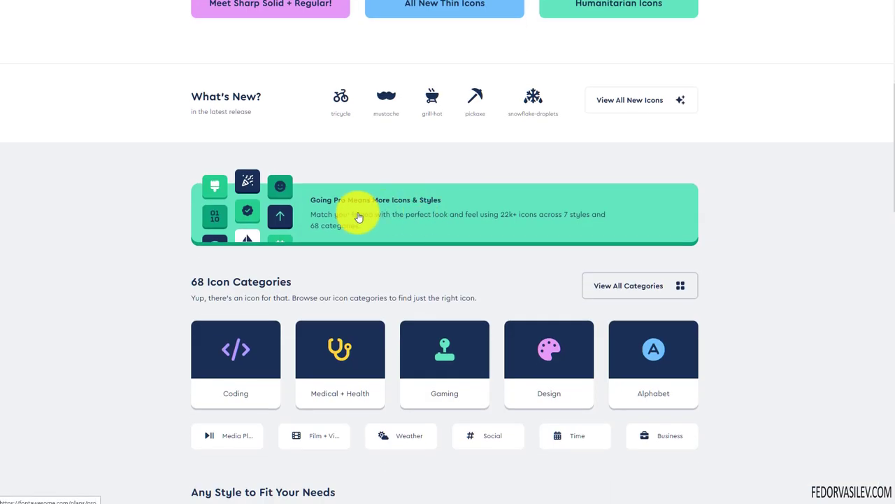
{"action": "scroll", "coordinate": [347, 220], "scroll_direction": "down", "scroll_amount": 8}
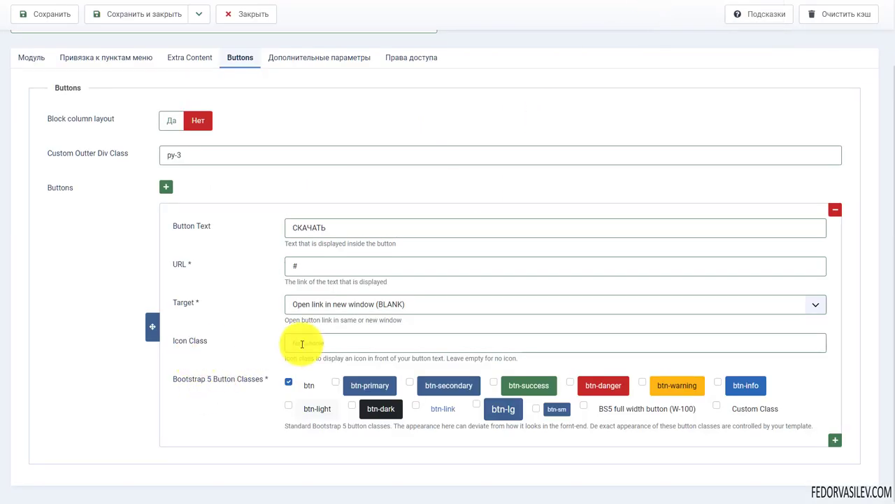
Step: Set the button's icon class to fas fa-home and save the module
{"action": "left_click", "coordinate": [297, 343]}
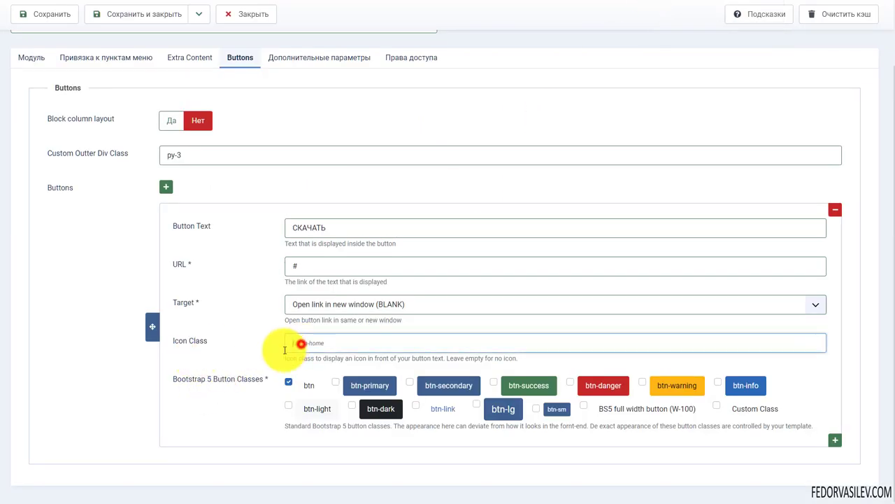
{"action": "left_click", "coordinate": [254, 343]}
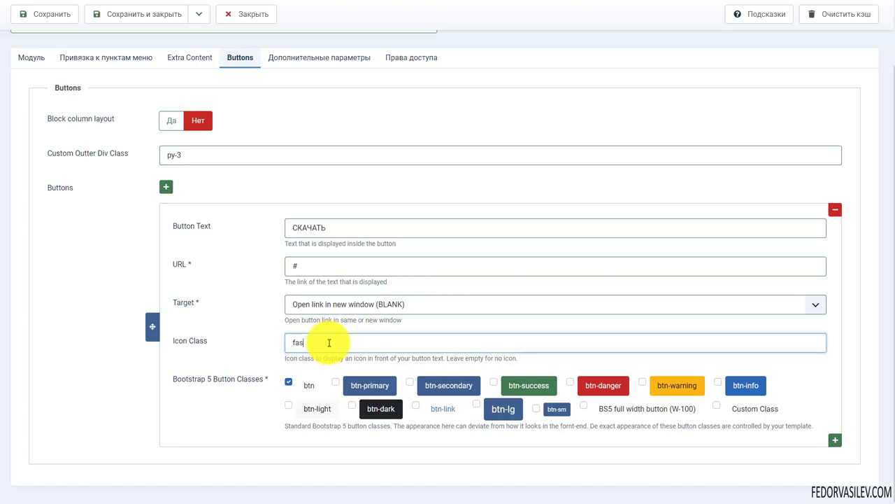
{"action": "left_click_drag", "start_coordinate": [361, 342], "coordinate": [224, 347]}
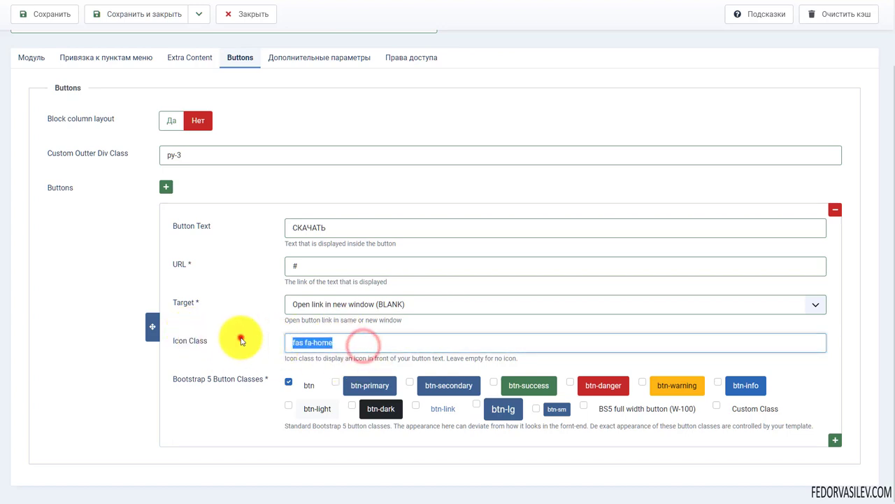
{"action": "left_click", "coordinate": [241, 340]}
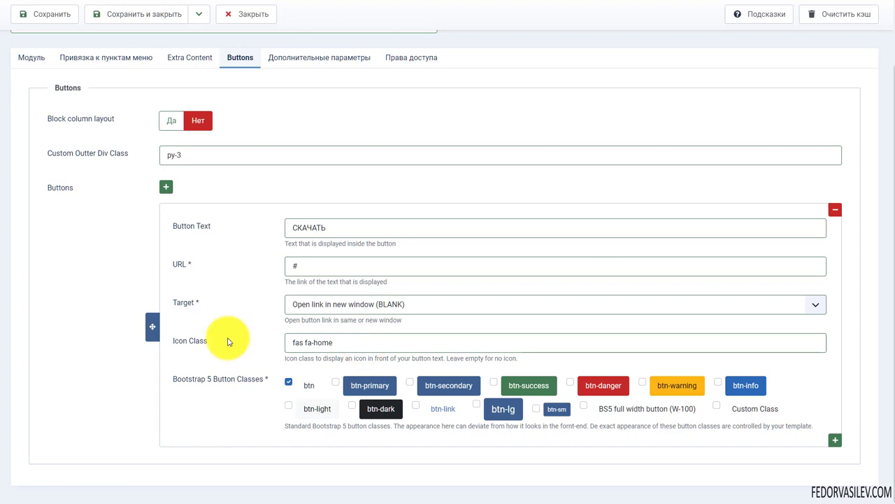
{"action": "scroll", "coordinate": [228, 341], "scroll_direction": "up", "scroll_amount": 2}
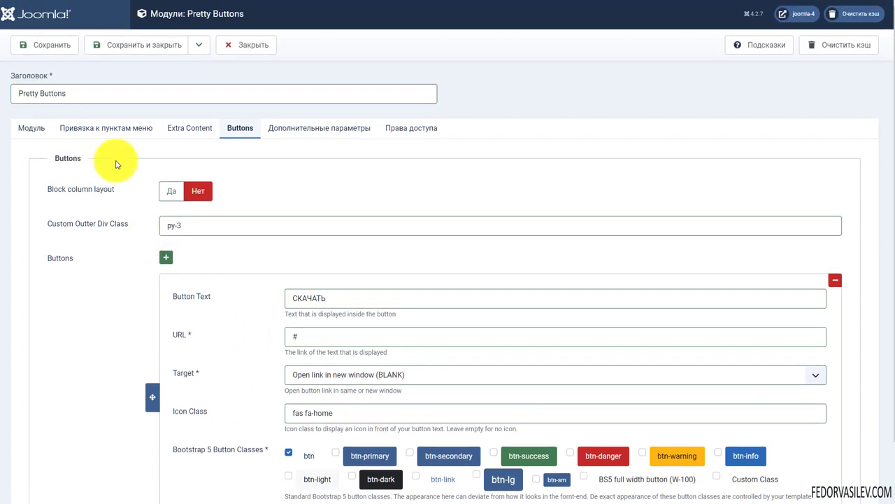
{"action": "left_click", "coordinate": [49, 44]}
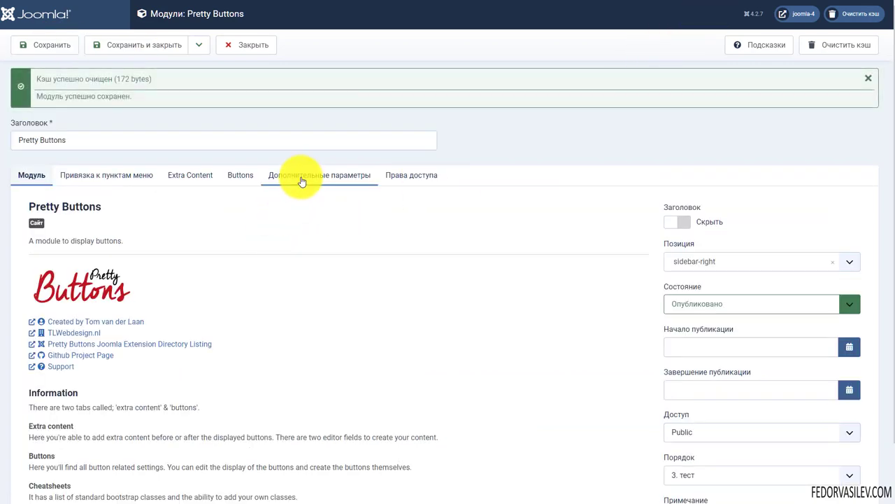
Step: Review the module's additional parameters (Дополнительные параметры) and access rights (Права доступа)
{"action": "left_click", "coordinate": [302, 176]}
{"action": "left_click", "coordinate": [397, 176]}
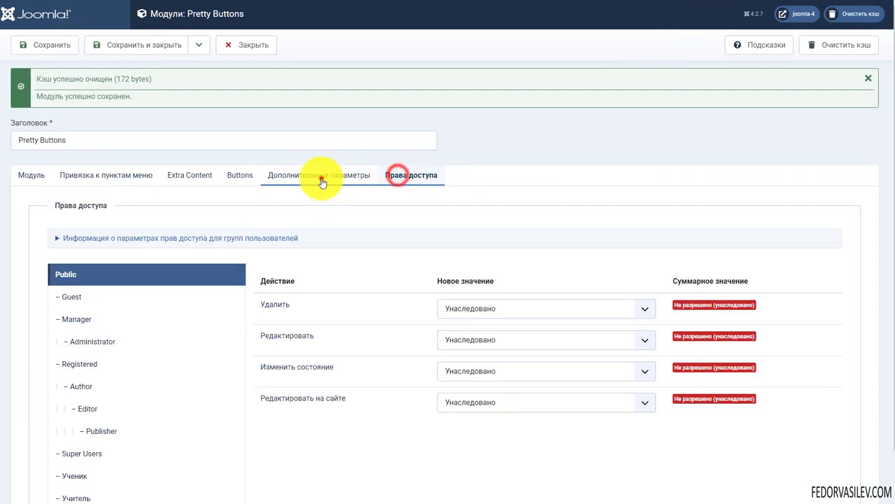
{"action": "left_click", "coordinate": [321, 182]}
{"action": "left_click", "coordinate": [24, 170]}
Step: Reload the site's front page to check the button, and look up the pinterest icon on Font Awesome
{"action": "key", "text": "ctrl+Tab"}
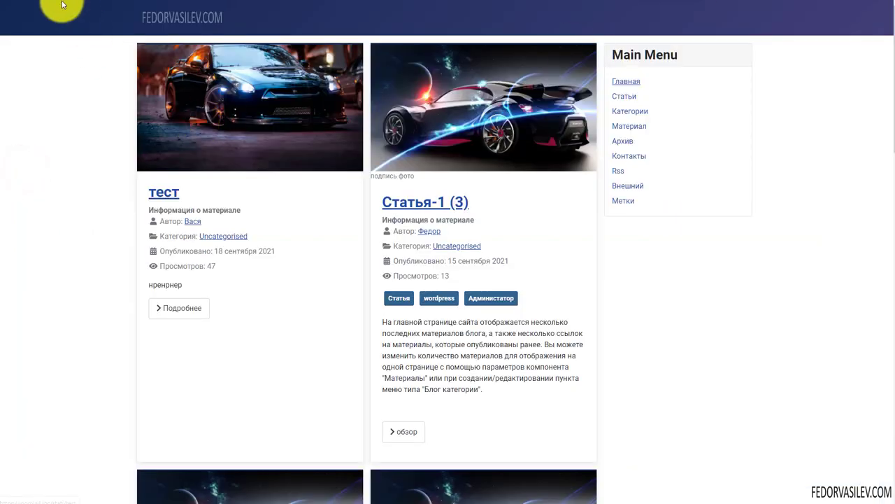
{"action": "key", "text": "F5"}
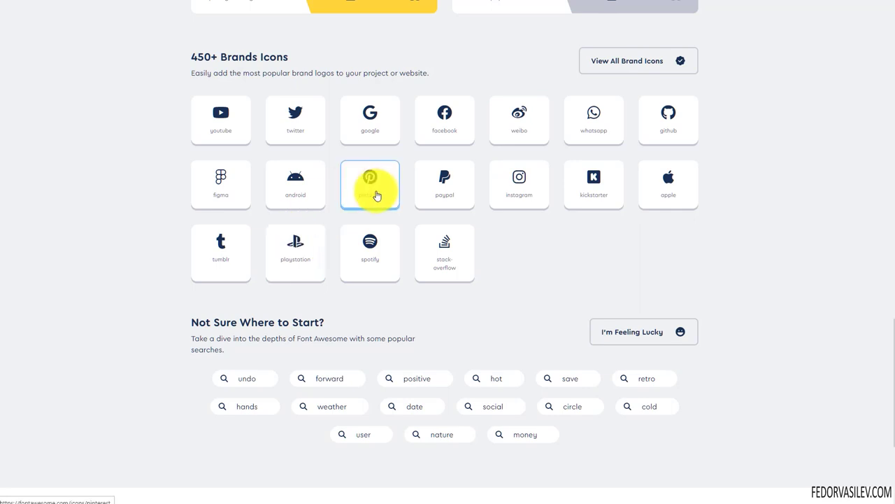
{"action": "left_click", "coordinate": [374, 190]}
{"action": "left_click", "coordinate": [248, 241]}
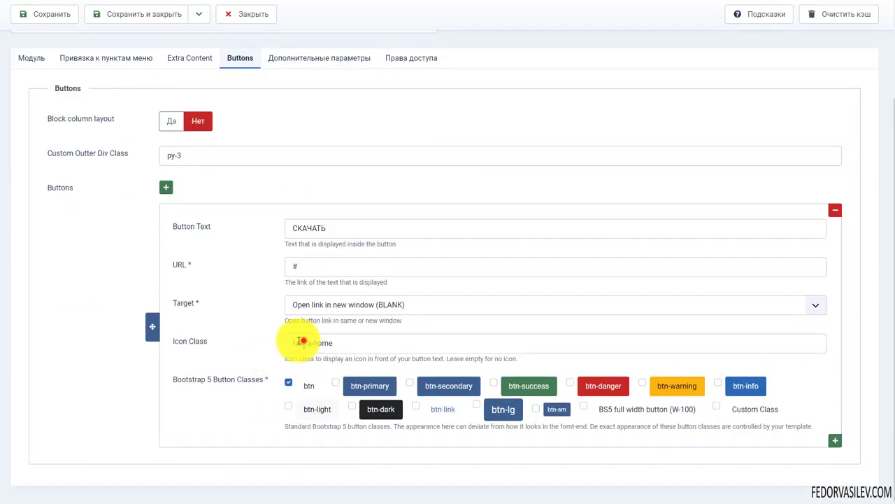
Step: Try btn-primary as the button's only Bootstrap 5 class and save the module
{"action": "left_click", "coordinate": [300, 341]}
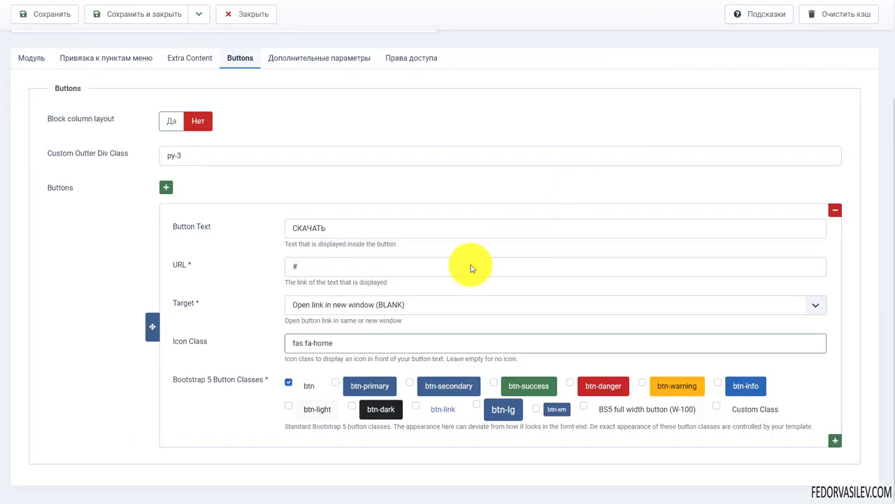
{"action": "left_click", "coordinate": [336, 382]}
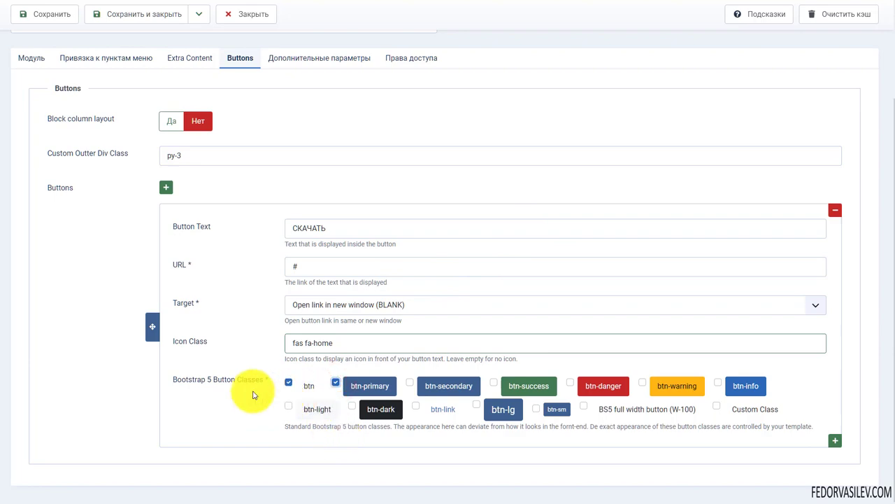
{"action": "left_click", "coordinate": [44, 14]}
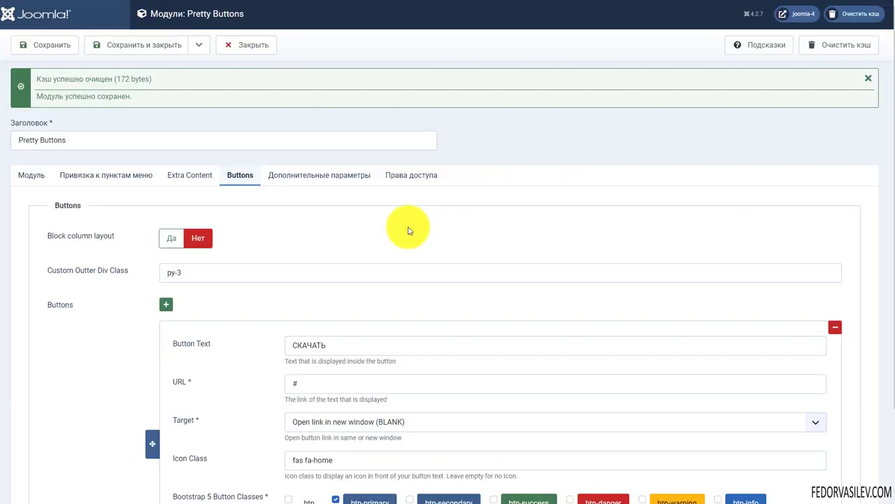
Step: Set the button's Bootstrap 5 classes to btn and btn-warning and save the module
{"action": "scroll", "coordinate": [410, 230], "scroll_direction": "down", "scroll_amount": 2}
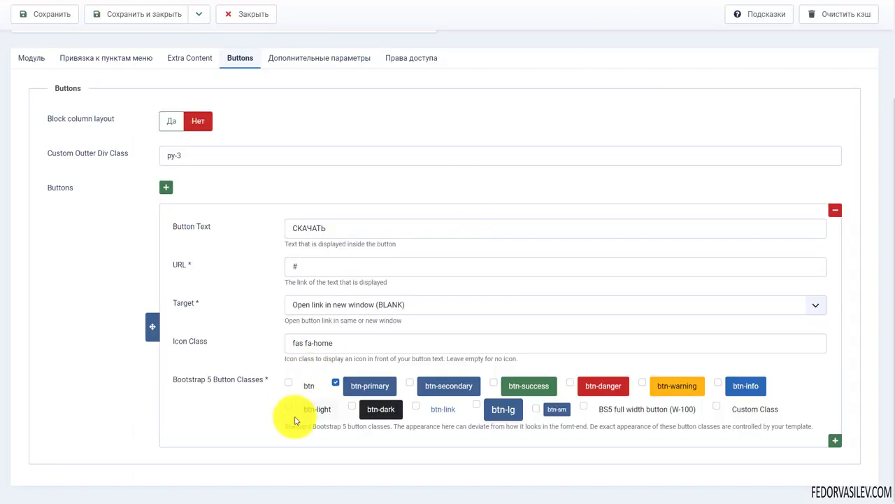
{"action": "left_click", "coordinate": [287, 382]}
{"action": "left_click", "coordinate": [335, 382]}
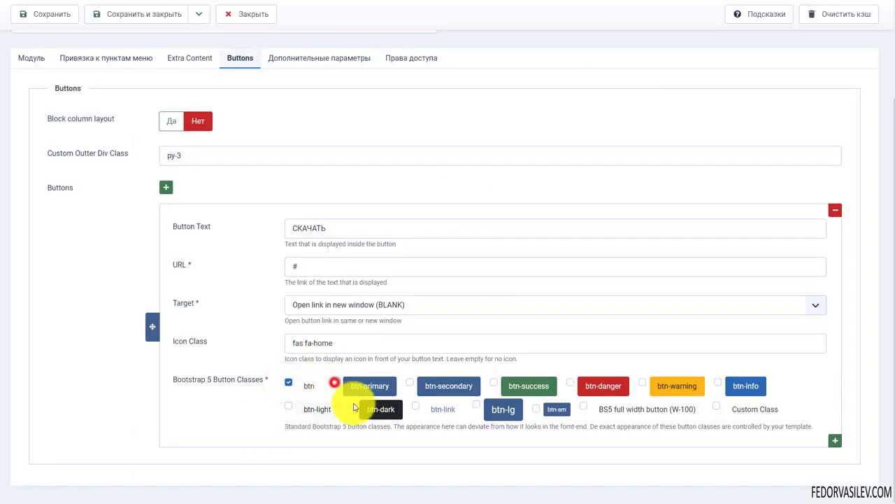
{"action": "left_click", "coordinate": [642, 382]}
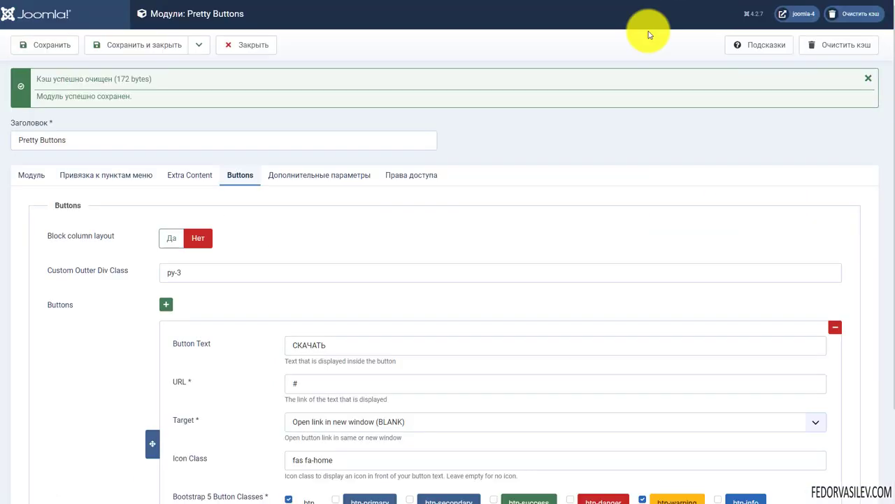
Step: Enable the Custom Class option for the СКАЧАТЬ button and bring up its Custom Button Class field
{"action": "scroll", "coordinate": [451, 455], "scroll_direction": "down", "scroll_amount": 2}
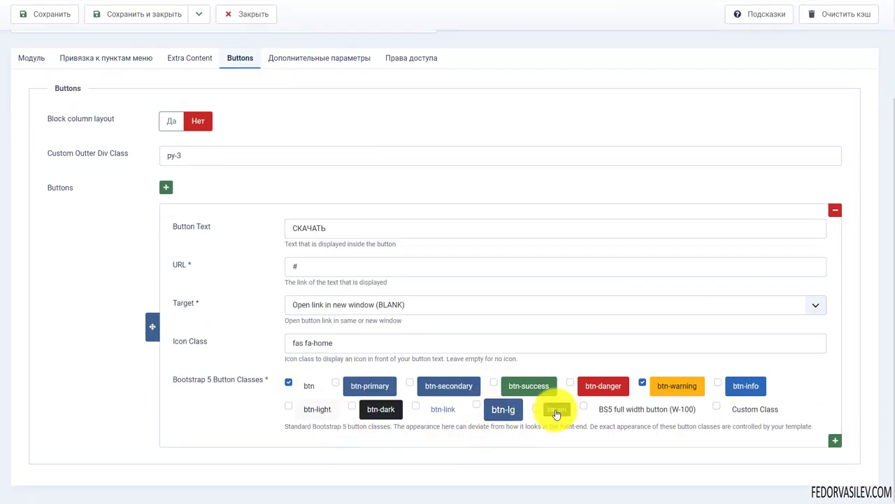
{"action": "left_click", "coordinate": [719, 407]}
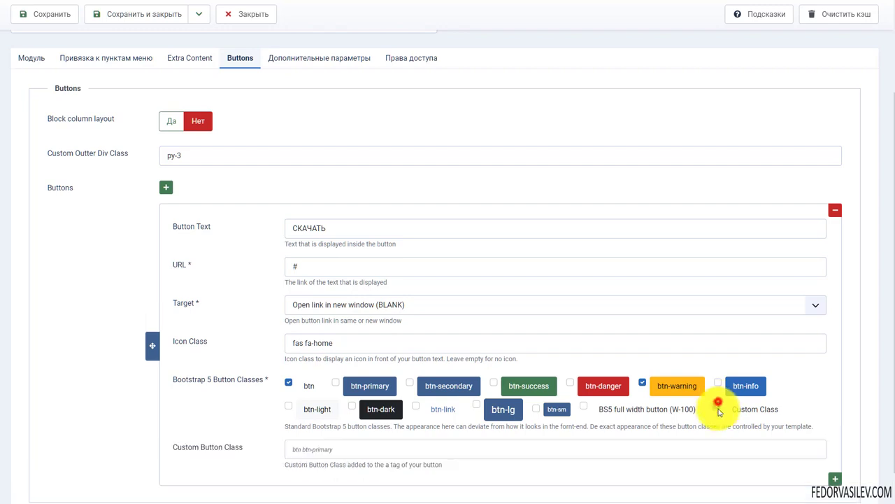
{"action": "scroll", "coordinate": [718, 416], "scroll_direction": "down", "scroll_amount": 1}
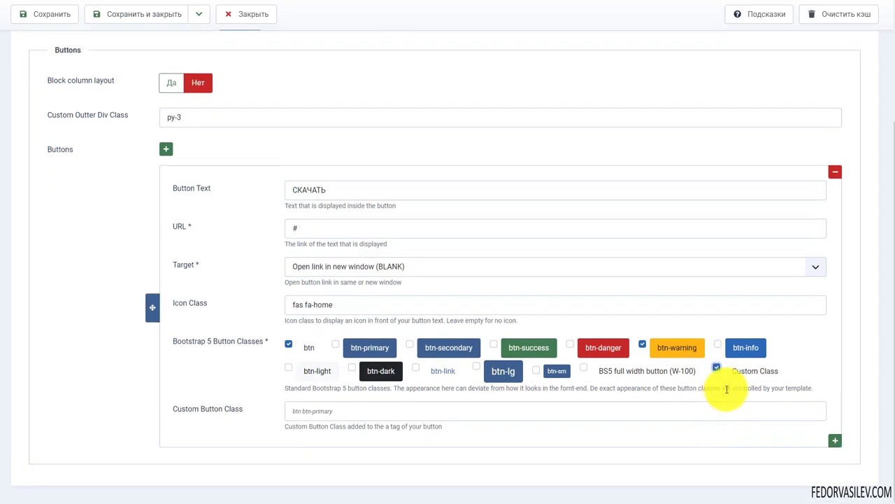
Step: Turn off the СКАЧАТЬ button's Custom Class option and add a second button, ДОМОЙ, below it
{"action": "left_click", "coordinate": [342, 413]}
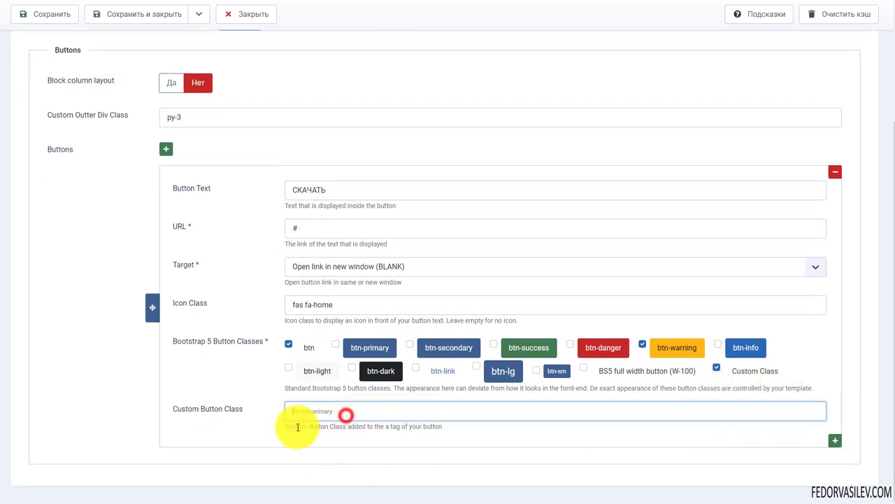
{"action": "left_click", "coordinate": [716, 366]}
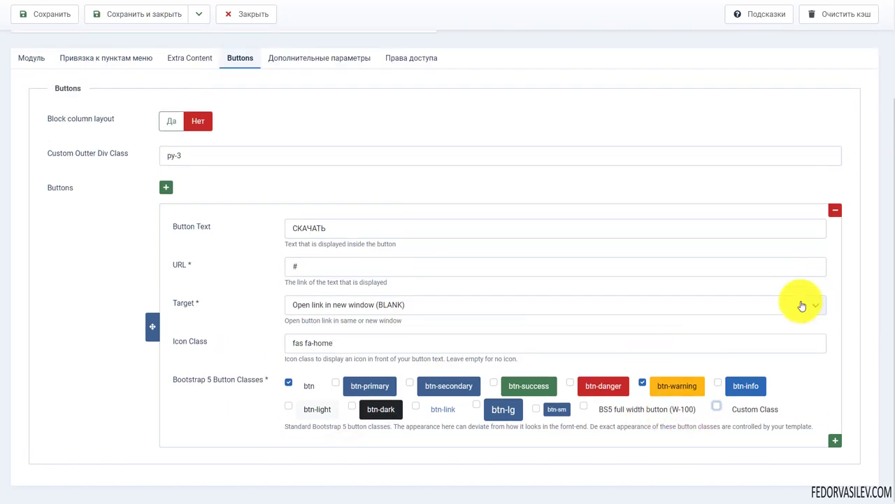
{"action": "left_click", "coordinate": [836, 442]}
{"action": "scroll", "coordinate": [560, 321], "scroll_direction": "down", "scroll_amount": 3}
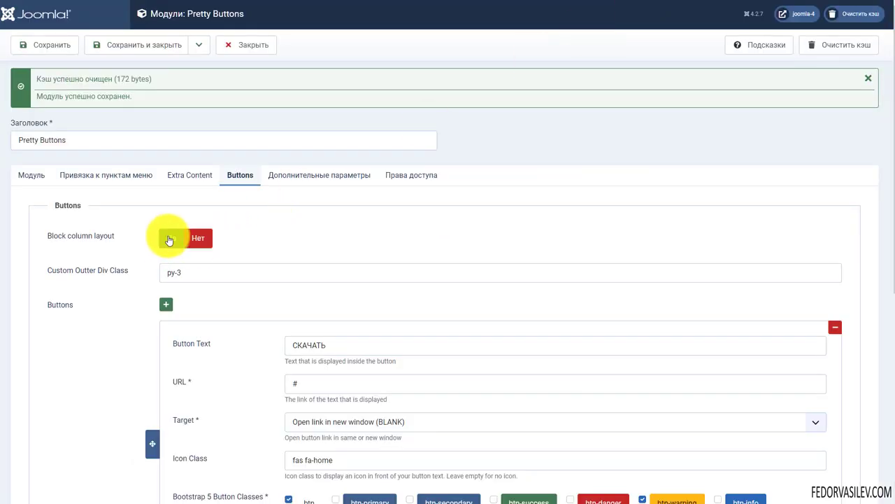
Step: Try Block column layout for the module's buttons and check them on the site's front page
{"action": "left_click", "coordinate": [169, 240]}
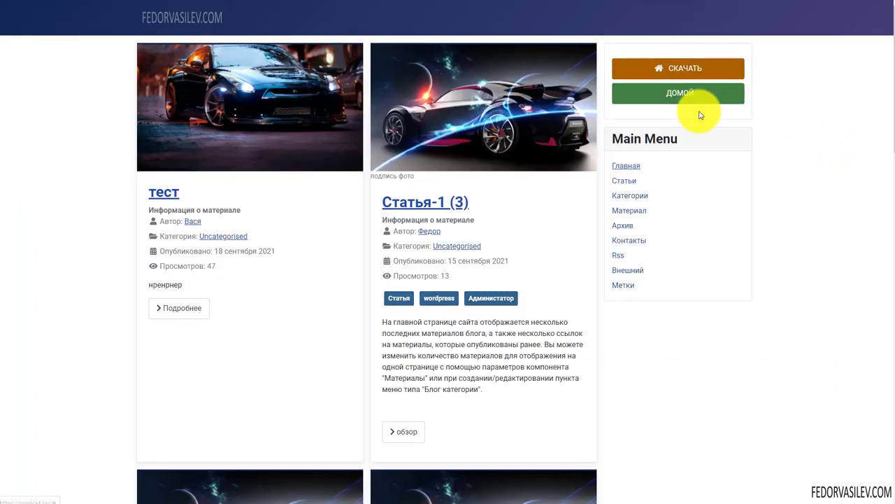
{"action": "scroll", "coordinate": [789, 120], "scroll_direction": "down", "scroll_amount": 2}
{"action": "scroll", "coordinate": [789, 119], "scroll_direction": "up", "scroll_amount": 2}
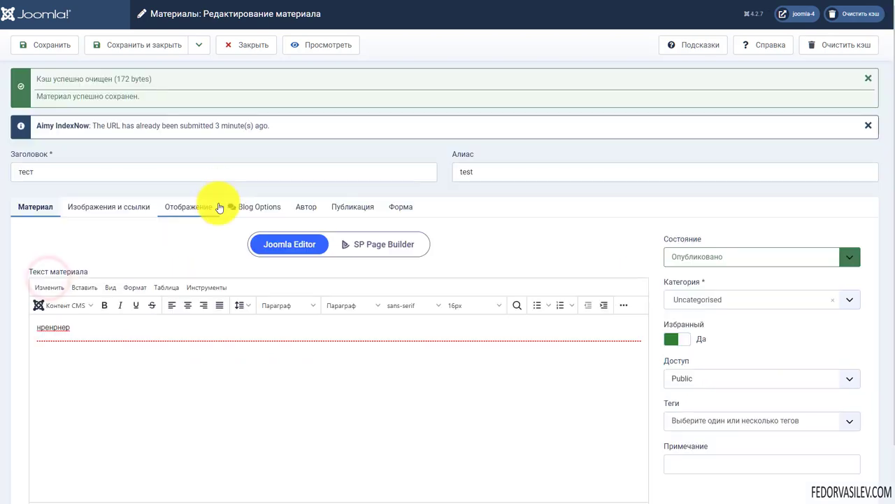
Step: Insert the кнопки module below the text of the тест article and check the buttons on the article's page
{"action": "scroll", "coordinate": [100, 273], "scroll_direction": "down", "scroll_amount": 1}
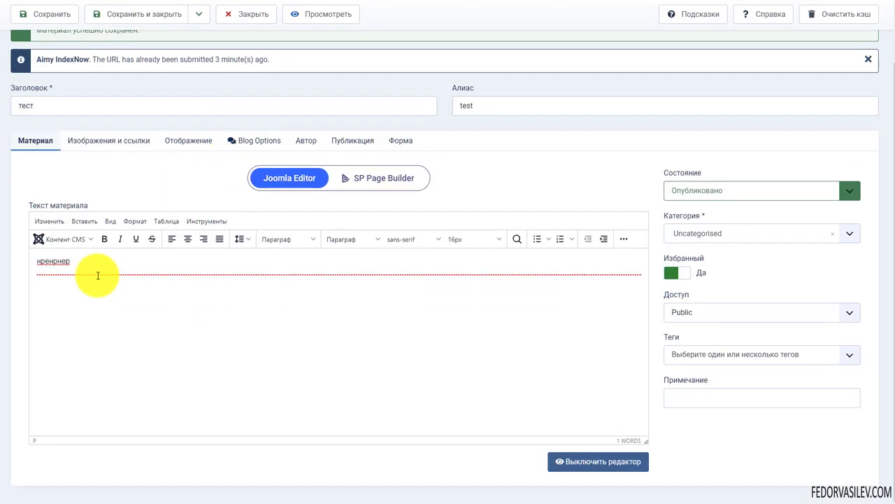
{"action": "left_click", "coordinate": [90, 239]}
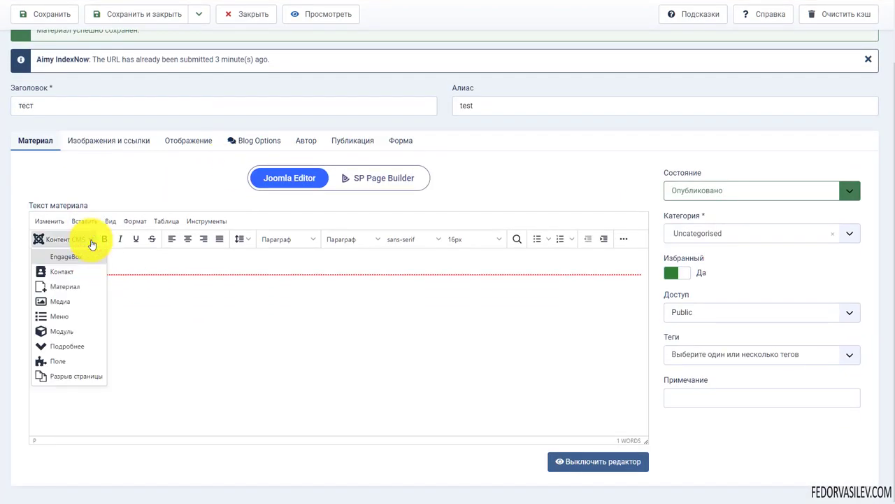
{"action": "left_click", "coordinate": [73, 331]}
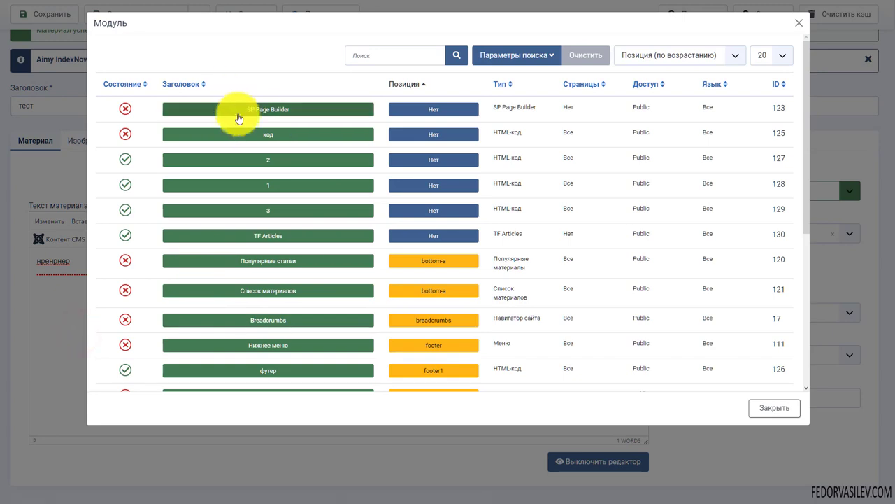
{"action": "scroll", "coordinate": [263, 184], "scroll_direction": "down", "scroll_amount": 3}
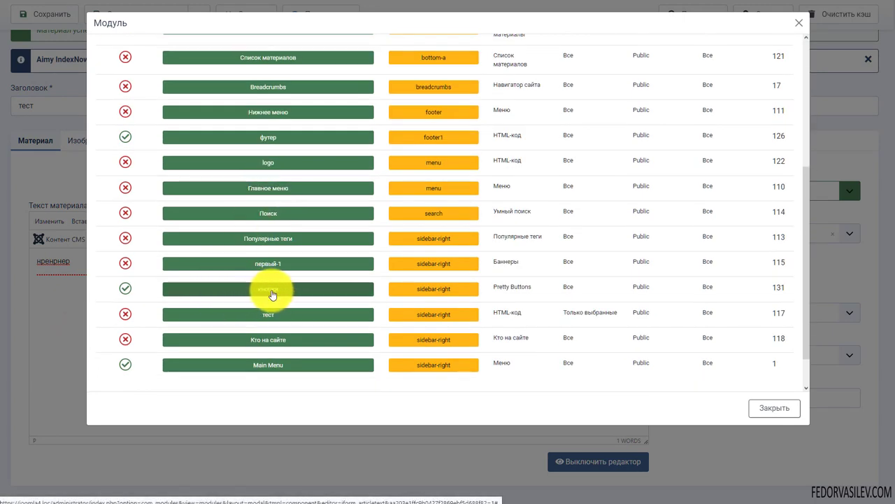
{"action": "left_click", "coordinate": [272, 295]}
{"action": "left_click_drag", "start_coordinate": [133, 287], "coordinate": [69, 294]}
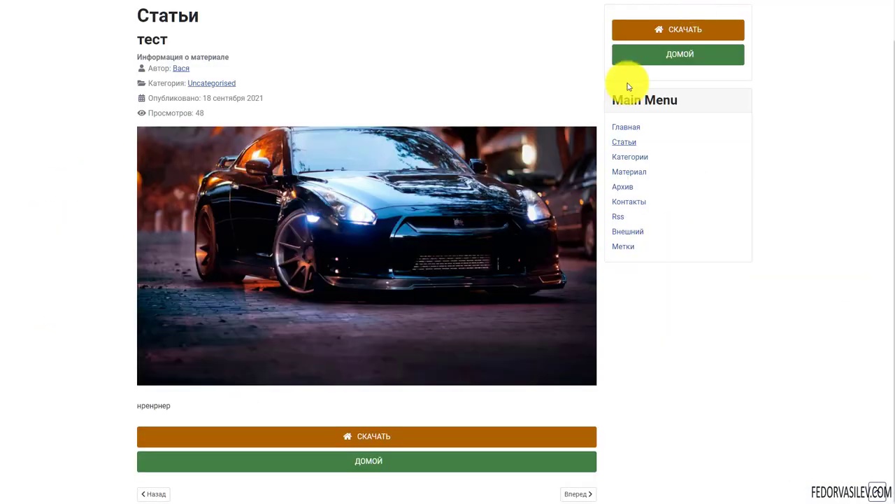
{"action": "scroll", "coordinate": [296, 194], "scroll_direction": "up", "scroll_amount": 1}
{"action": "scroll", "coordinate": [419, 109], "scroll_direction": "down", "scroll_amount": 1}
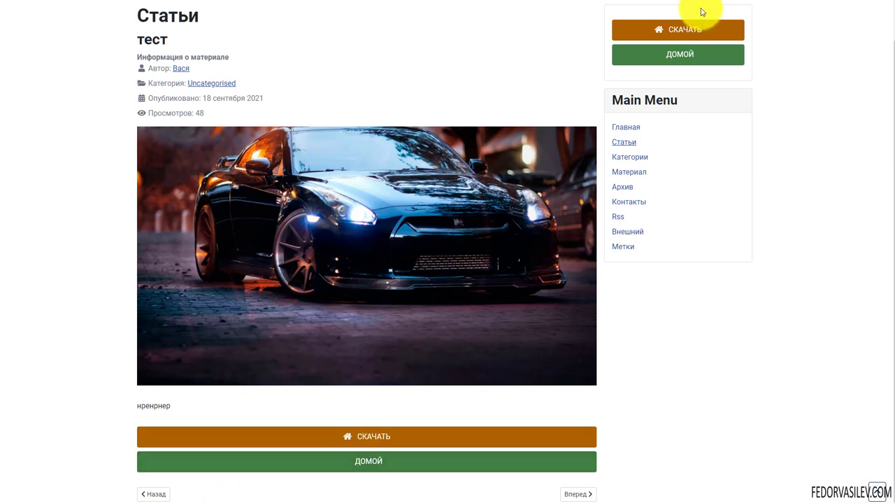
Step: Set the кнопки module's Block column layout to Нет and check the buttons on the тест article's page
{"action": "key", "text": "ctrl+Tab"}
{"action": "left_click", "coordinate": [561, 160]}
{"action": "scroll", "coordinate": [503, 177], "scroll_direction": "down", "scroll_amount": 2}
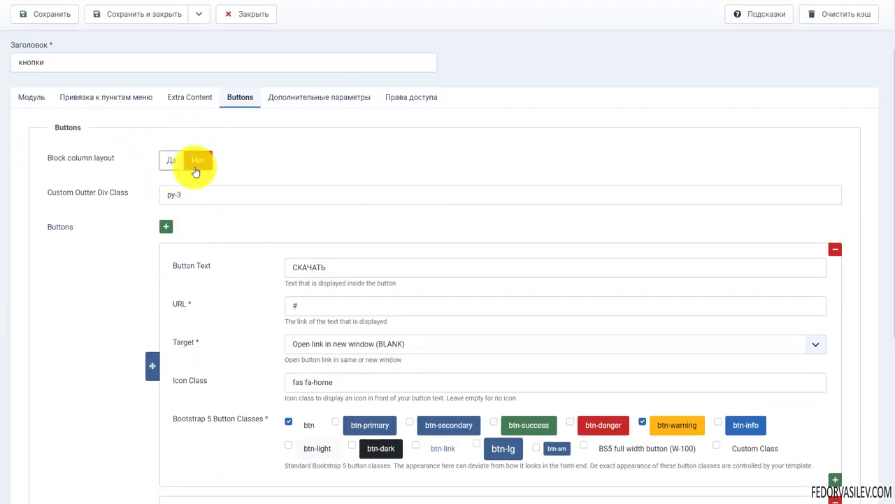
{"action": "key", "text": "ctrl+Tab"}
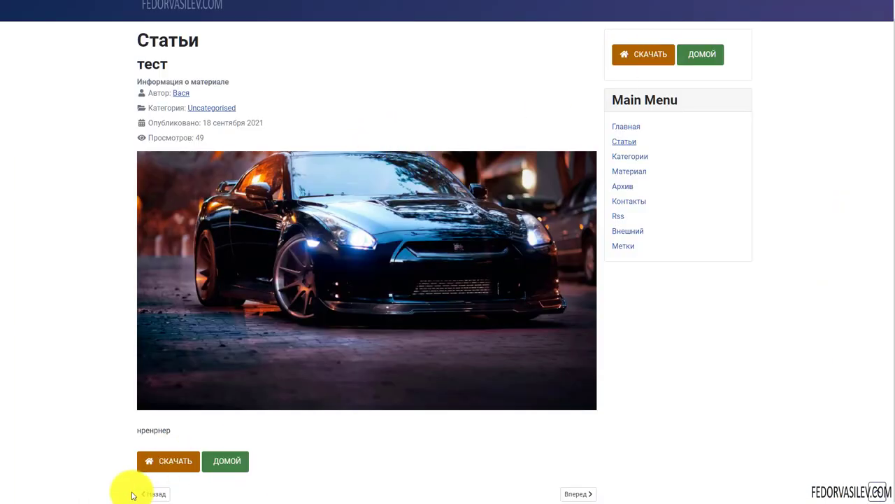
{"action": "scroll", "coordinate": [232, 375], "scroll_direction": "down", "scroll_amount": 1}
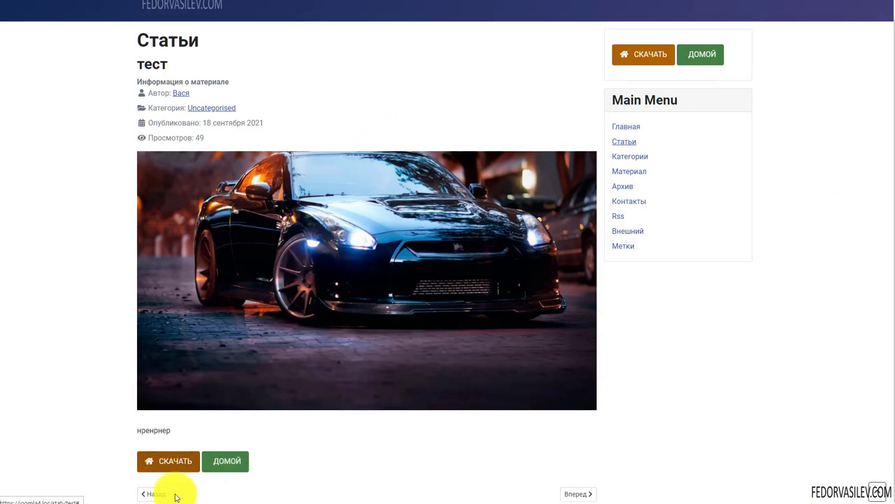